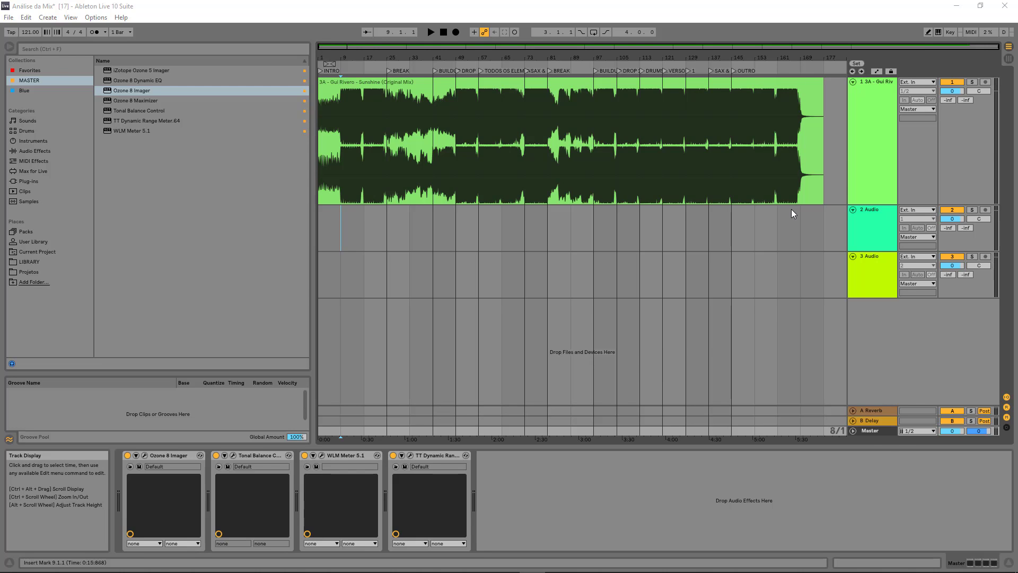
Step: Compare the effect chain on the Master track with that of the first audio track
left_click(853, 430)
left_click(867, 387)
left_click(852, 385)
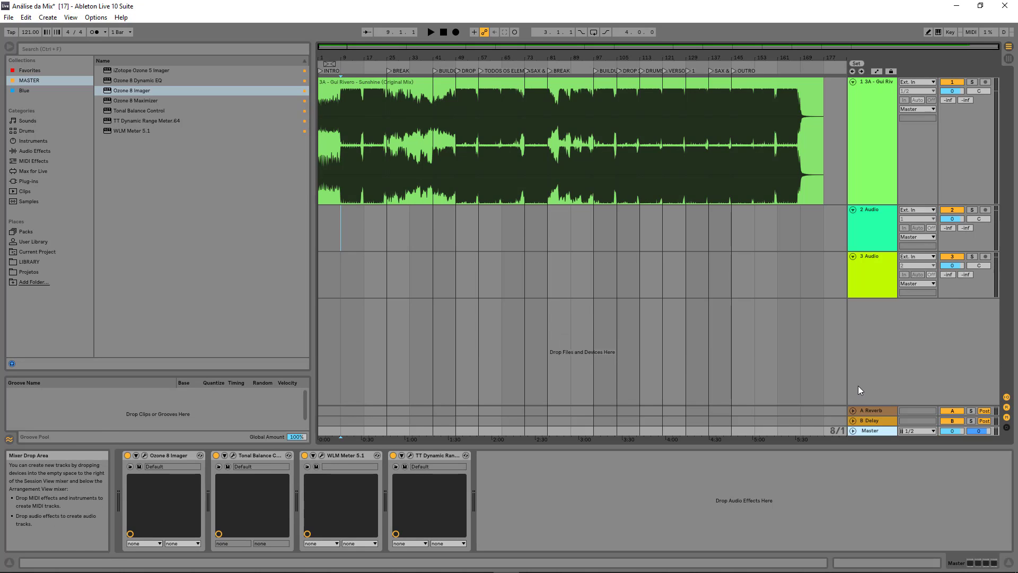
left_click(874, 132)
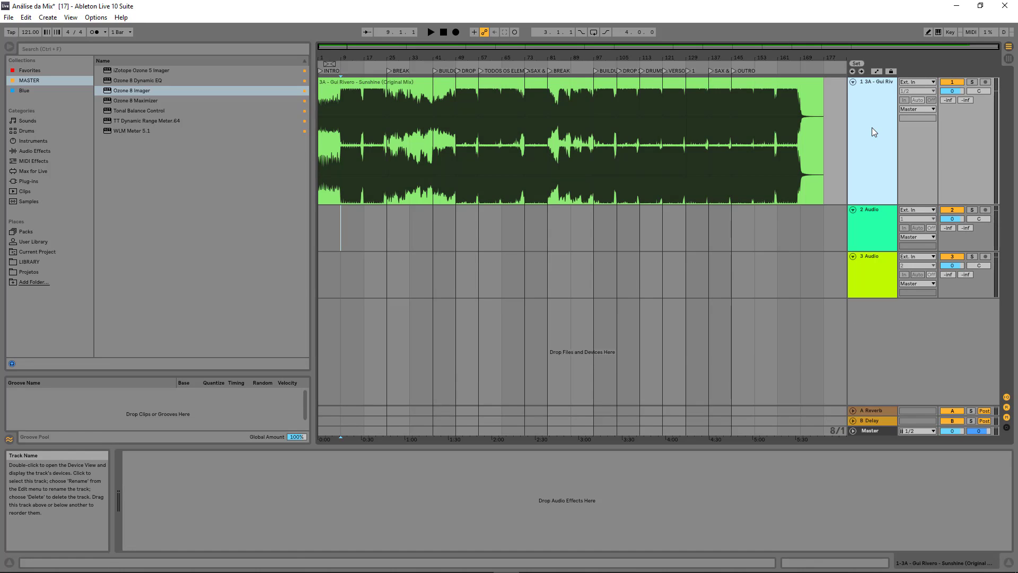
left_click(866, 431)
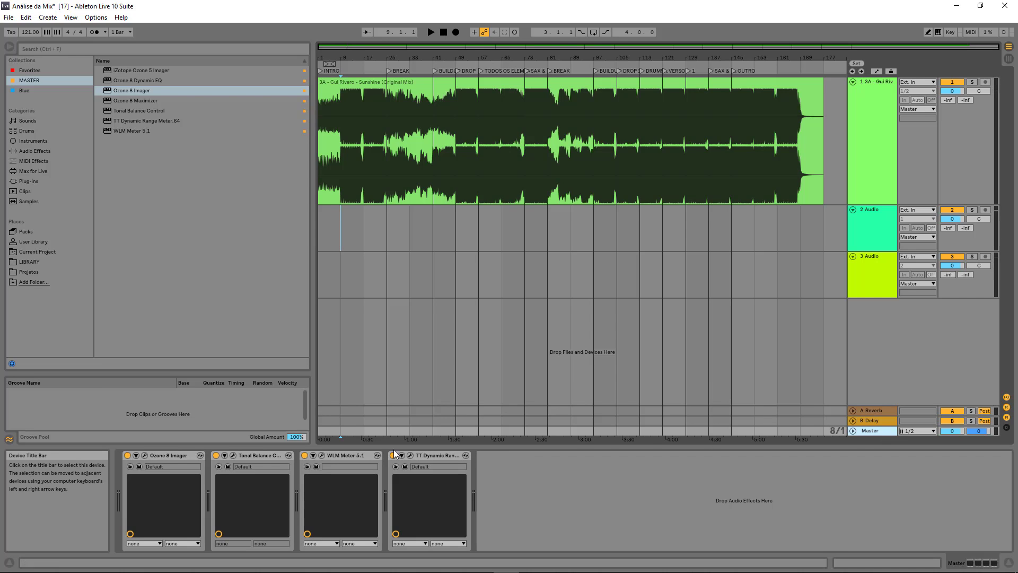
Step: View the Ozone 8 Imager and Tonal Balance Control plug-in windows one at a time, closing each one
left_click(144, 456)
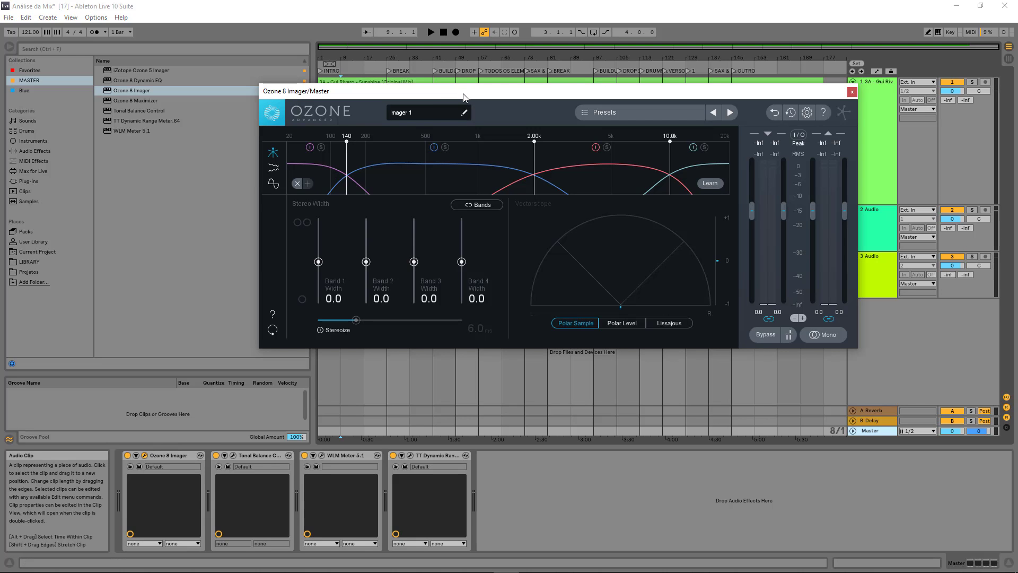
left_click_drag(446, 92, 335, 97)
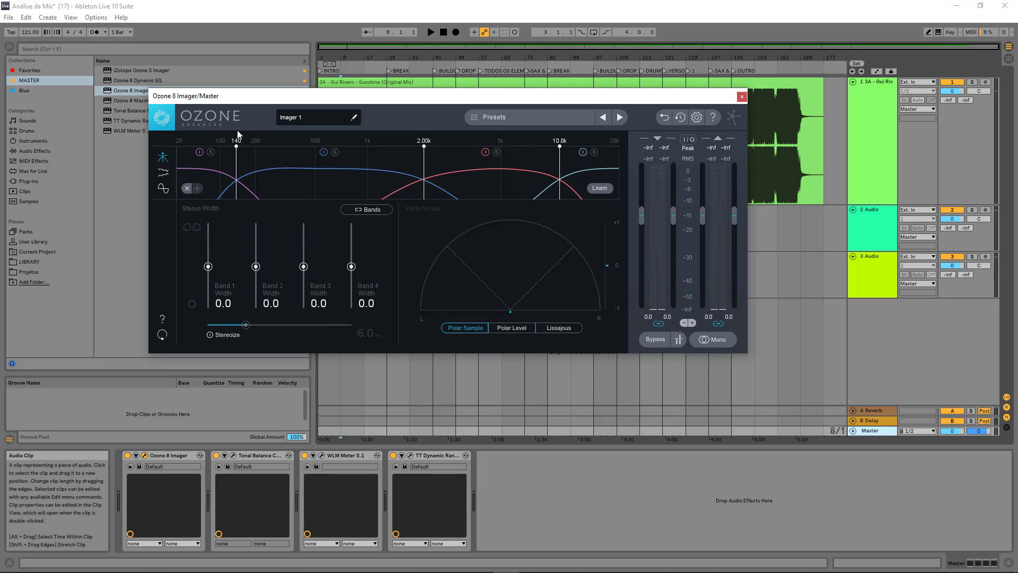
left_click(741, 97)
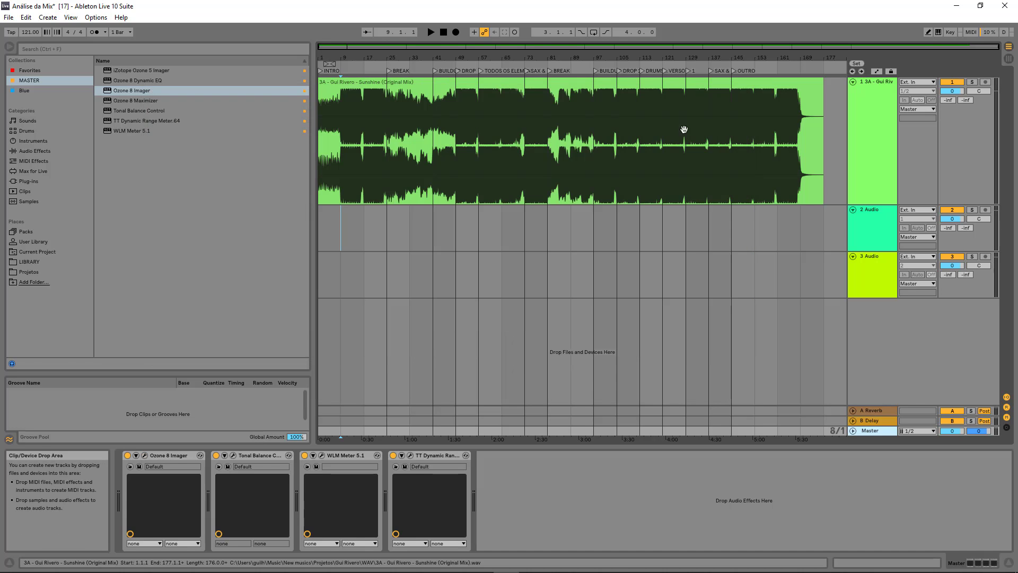
left_click(234, 456)
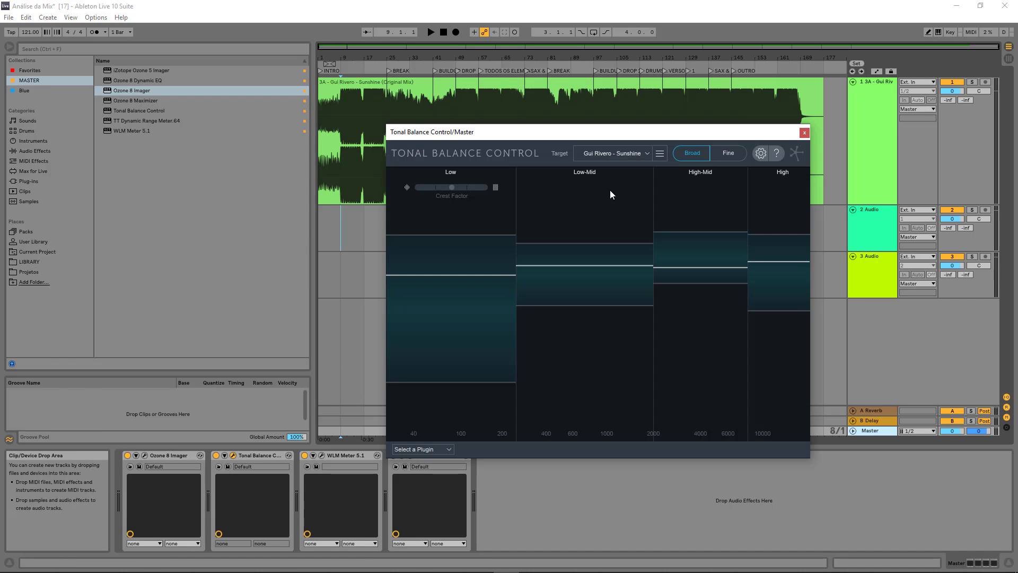
left_click_drag(608, 137, 593, 82)
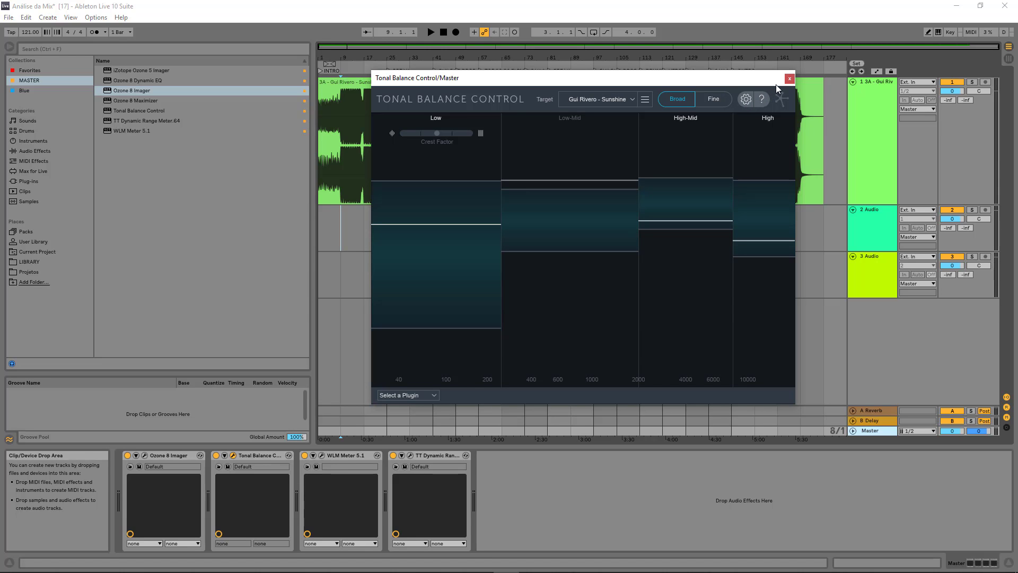
left_click(790, 79)
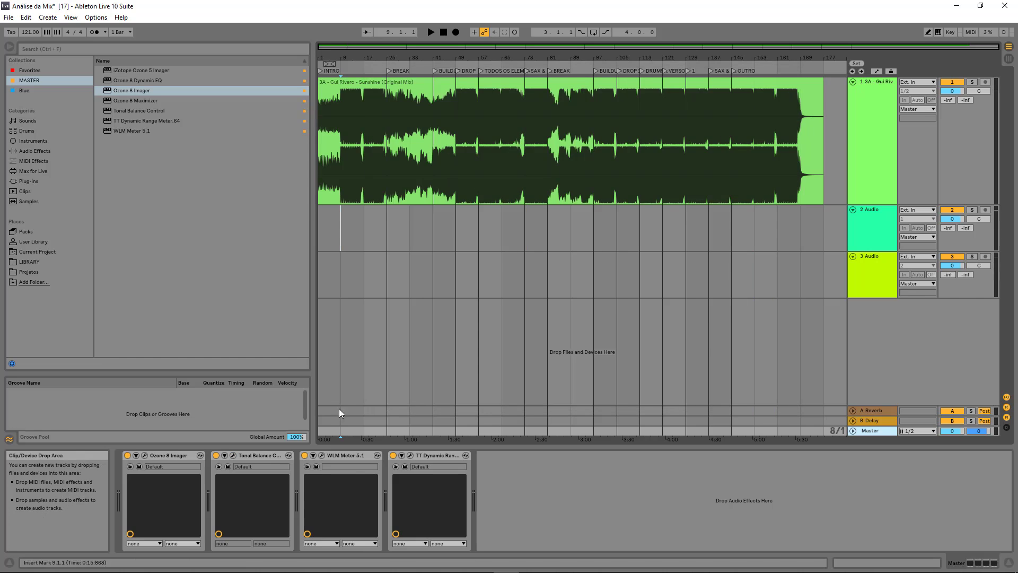
Step: View the WLM Meter 5.1 and TT Dynamic Range Meter windows side by side, closing both when done
left_click(322, 455)
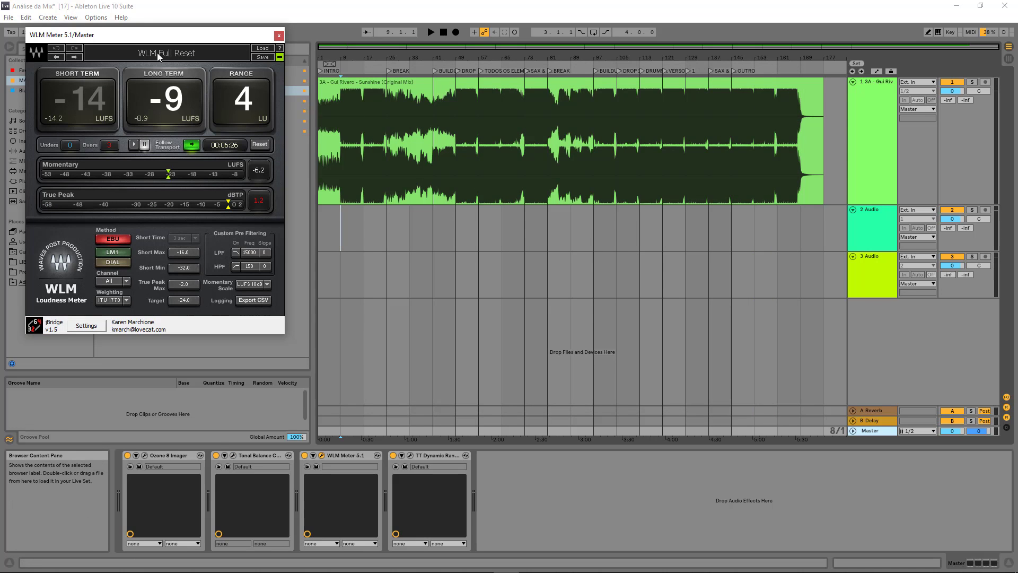
left_click_drag(164, 34, 288, 53)
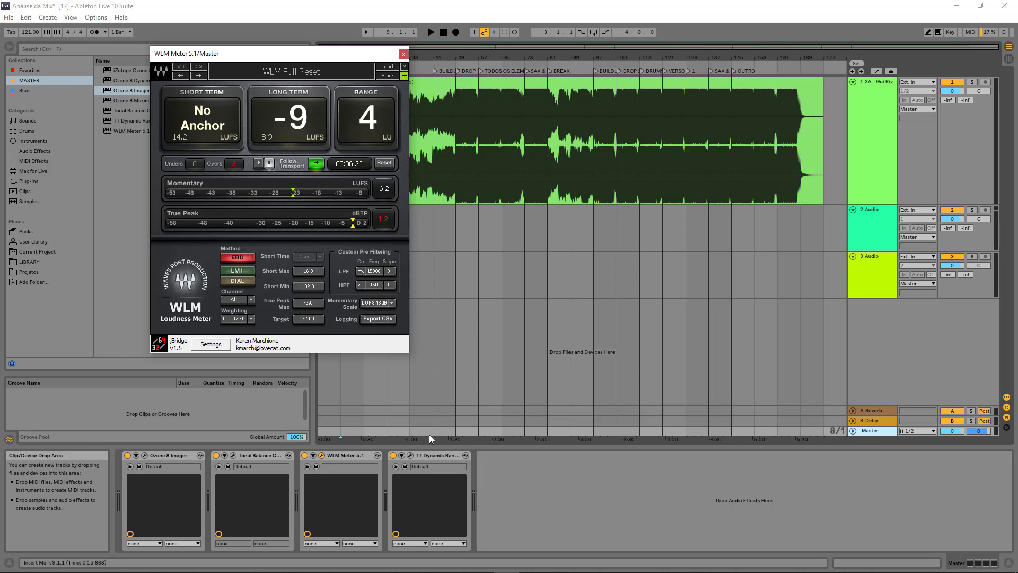
left_click(411, 454)
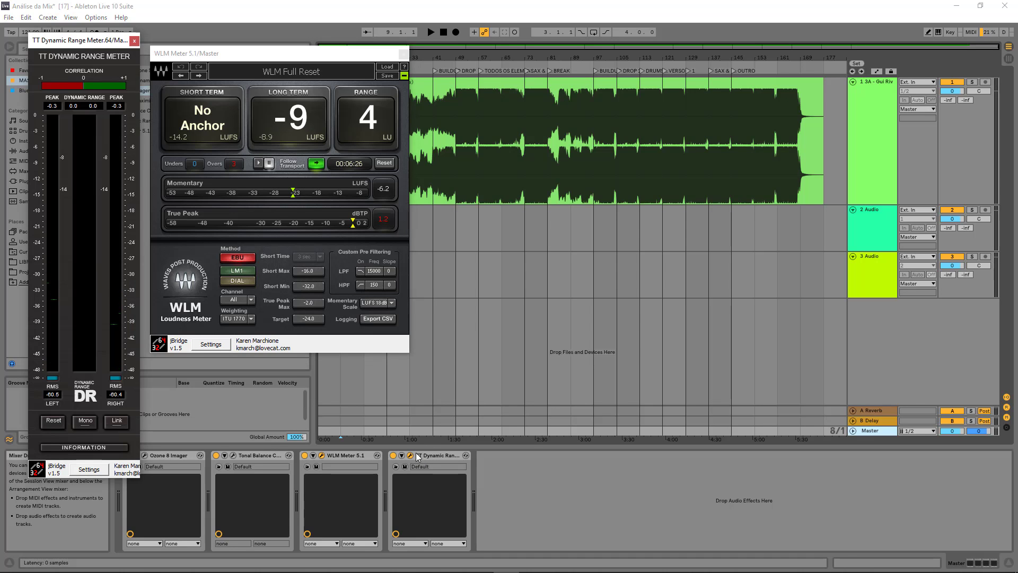
left_click_drag(103, 40, 618, 39)
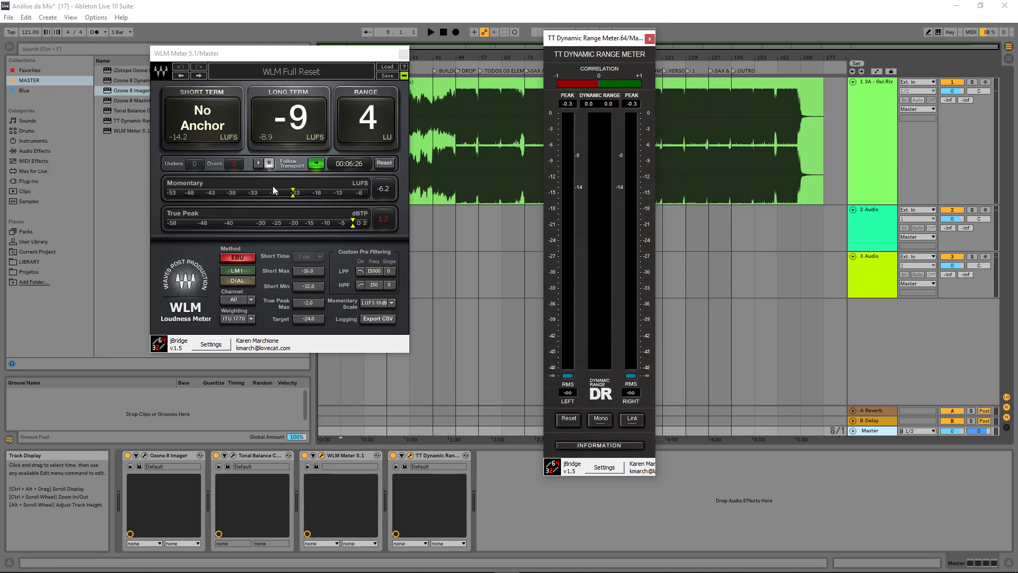
left_click(650, 38)
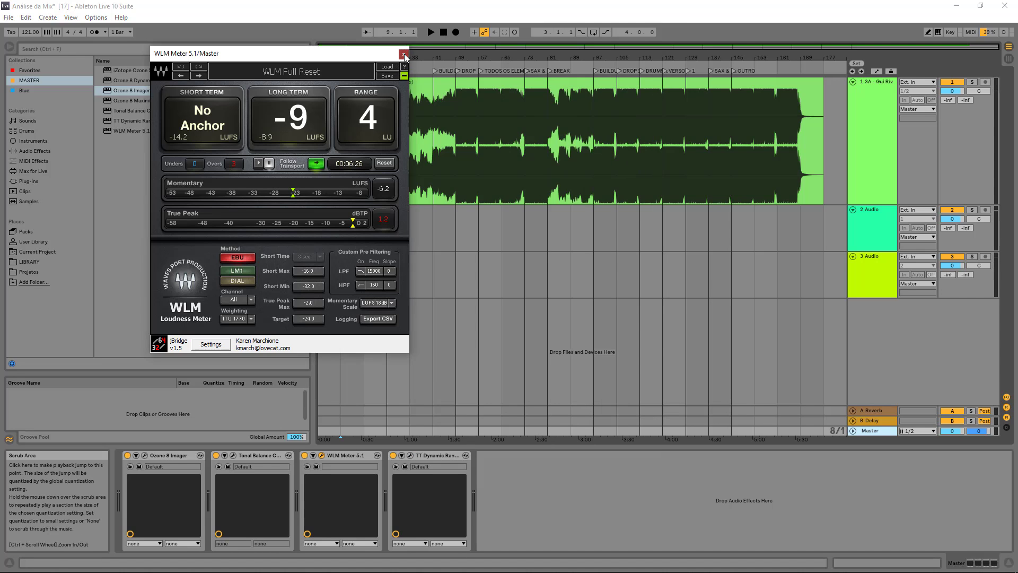
left_click(404, 53)
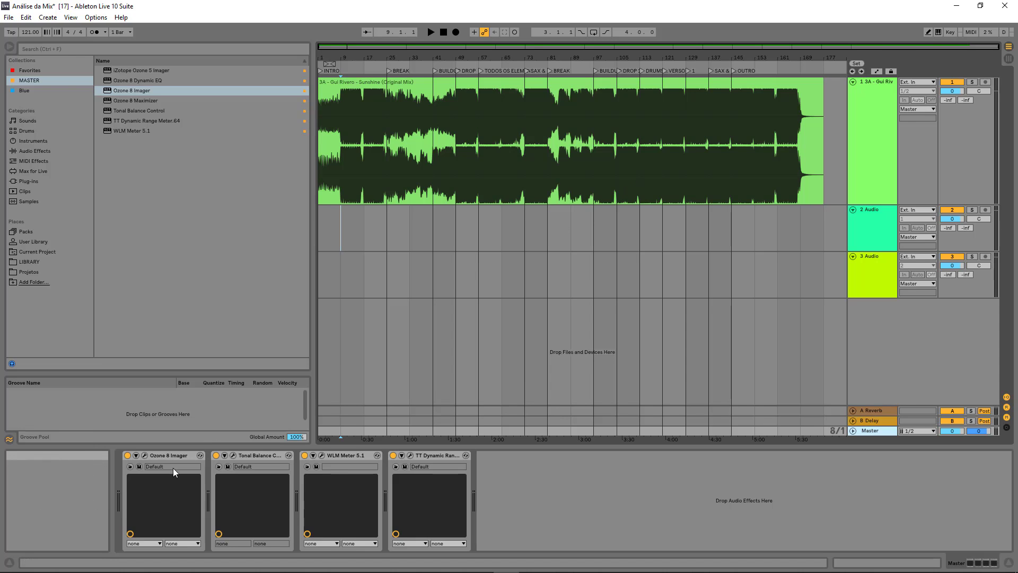
Step: Open Ozone 8 Imager from the Master chain and position its window over the arrangement
left_click(145, 455)
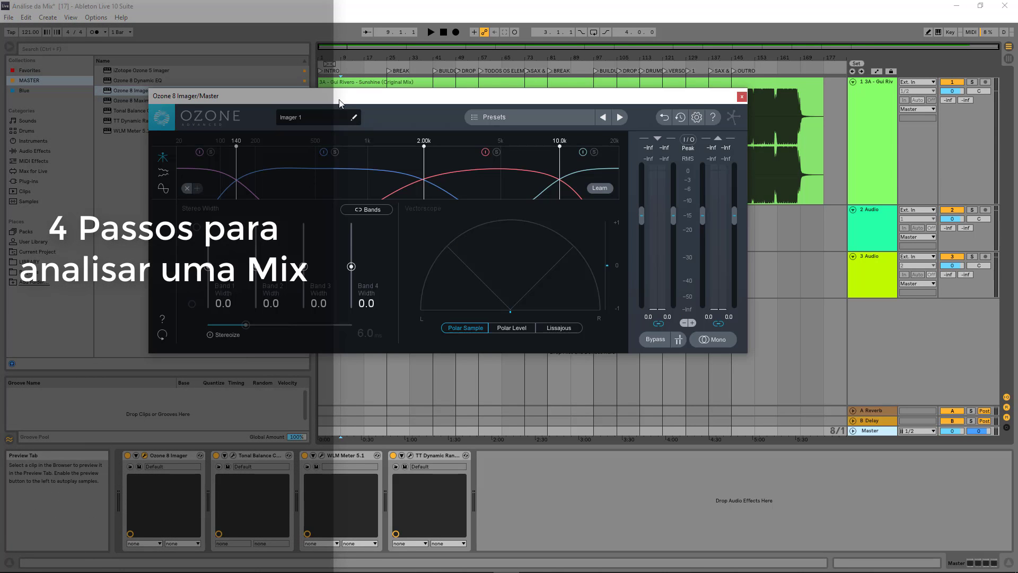
left_click_drag(332, 96, 499, 163)
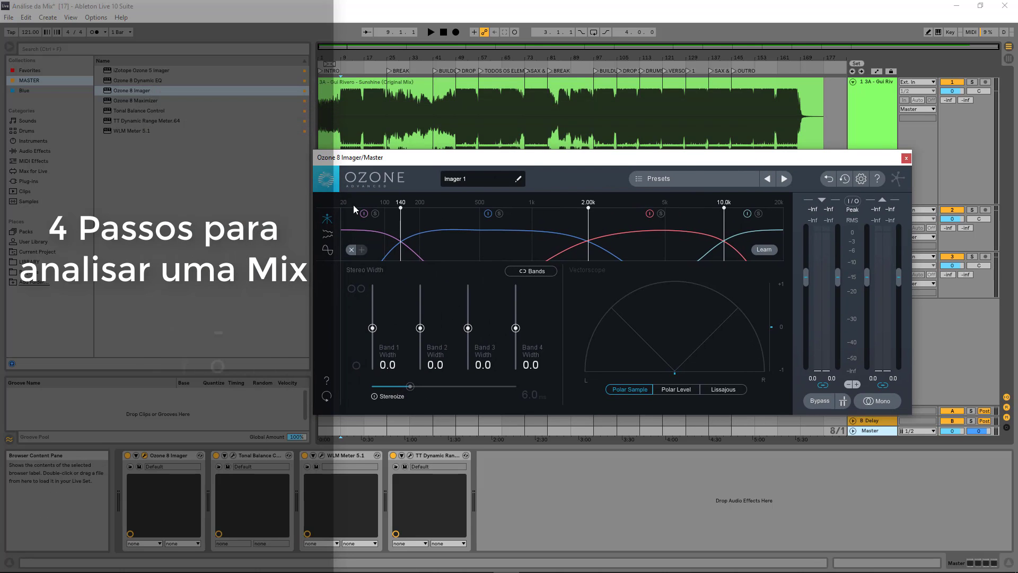
left_click_drag(676, 160, 624, 255)
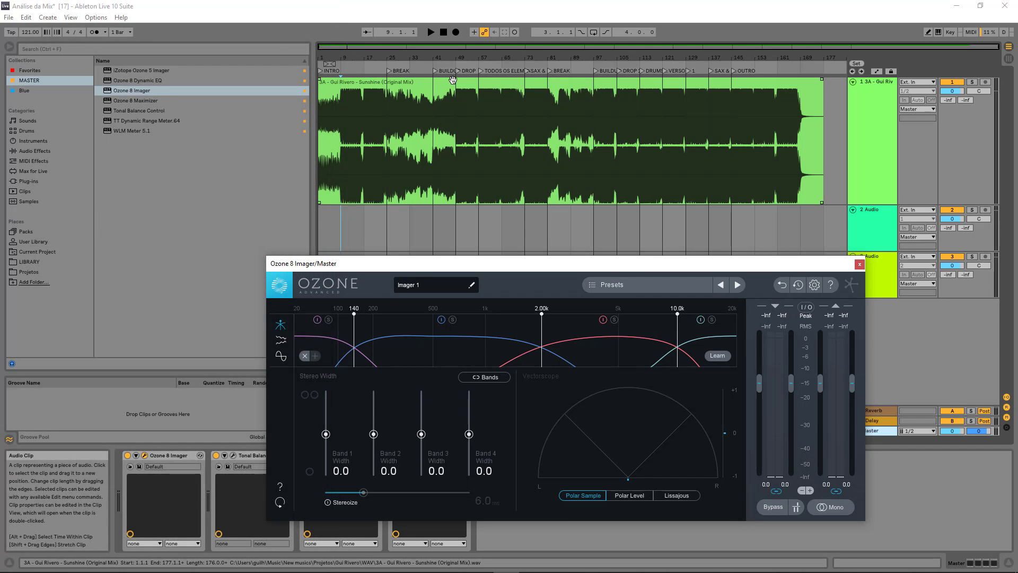
left_click_drag(419, 56, 516, 43)
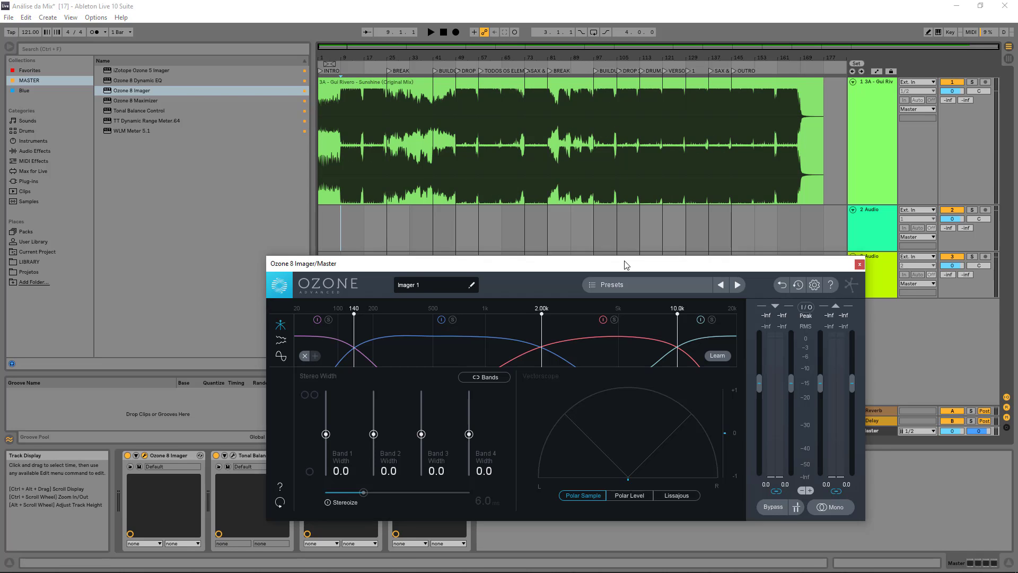
left_click_drag(626, 262, 605, 143)
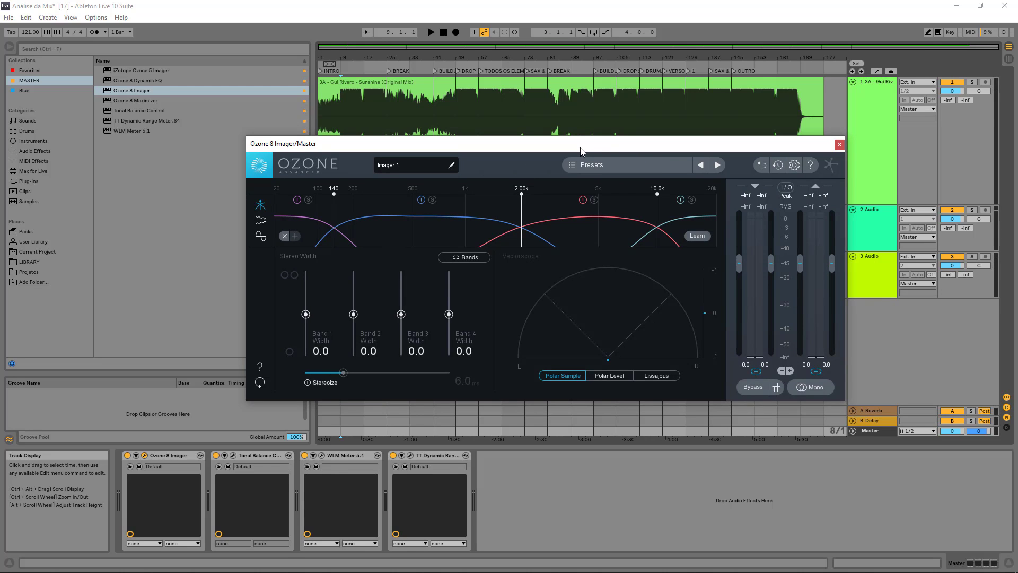
Step: Try a linked width of -12.7 on all Imager bands, and set only Band 2 Width to 20.3 with the bands unlinked
left_click_drag(581, 150, 528, 134)
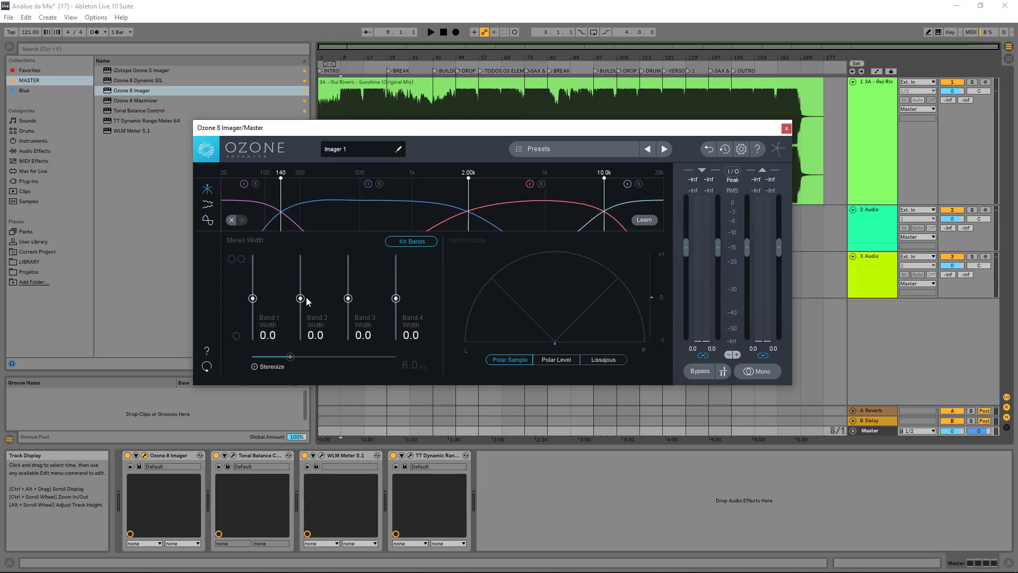
mouse_move(302, 298)
left_mouse_down()
mouse_move(302, 259)
mouse_move(306, 328)
mouse_move(312, 294)
mouse_move(310, 305)
left_mouse_up()
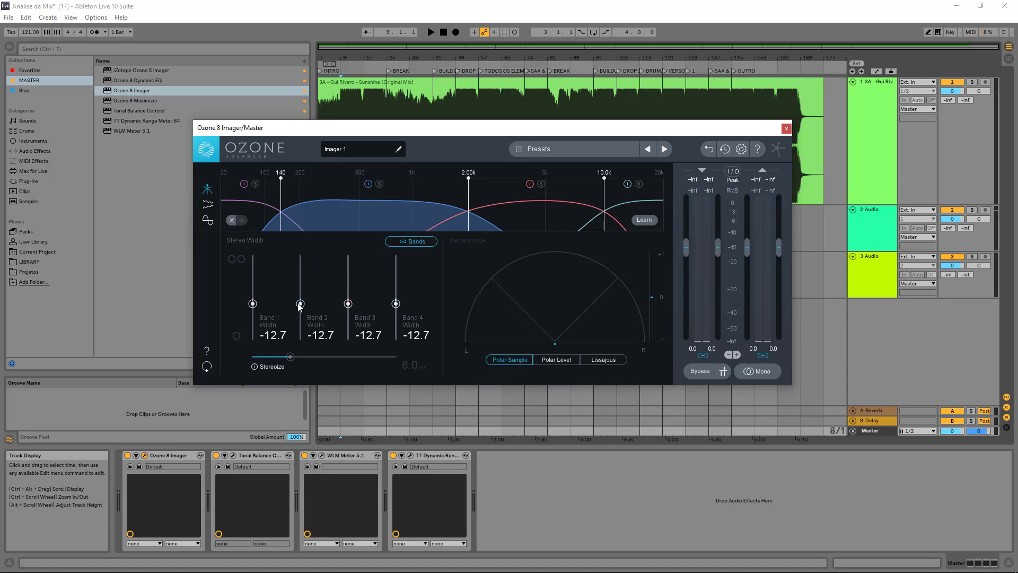
double_click(299, 304)
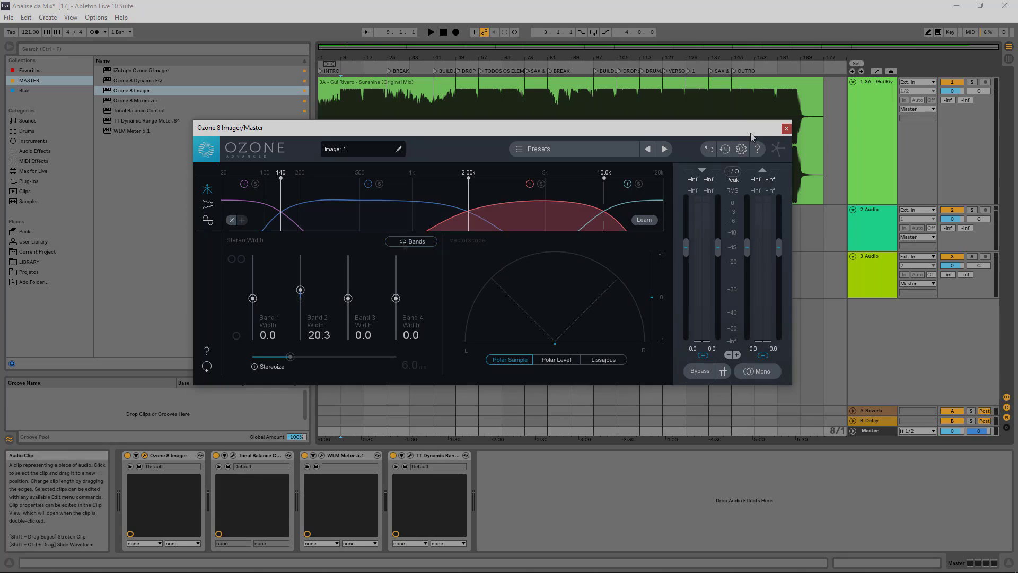
Step: Play the song from bar 57 with Learn running in Ozone 8 Imager to find the crossover frequencies
left_click_drag(755, 130, 750, 149)
left_click_drag(654, 142, 657, 165)
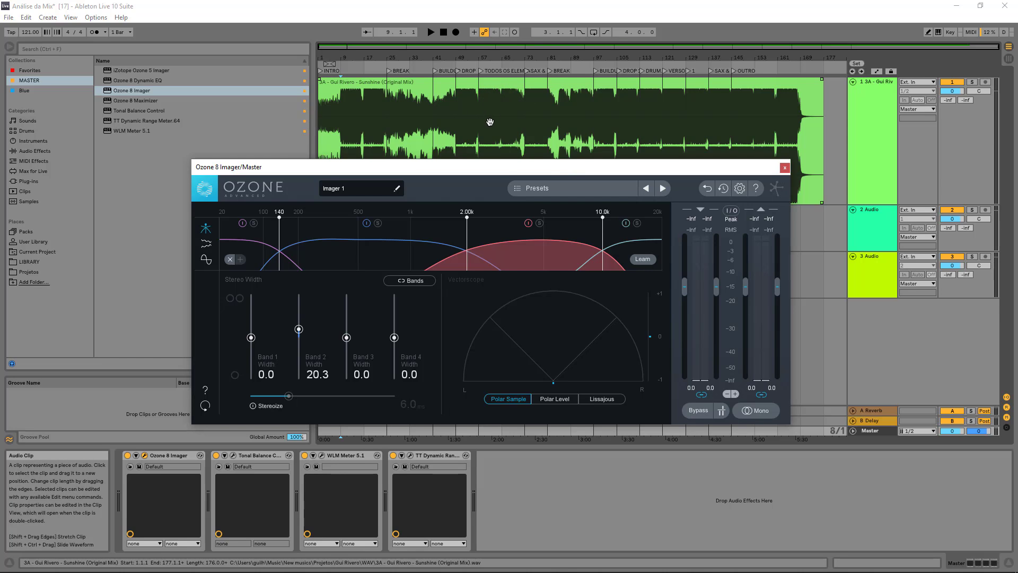
left_click_drag(509, 172, 509, 149)
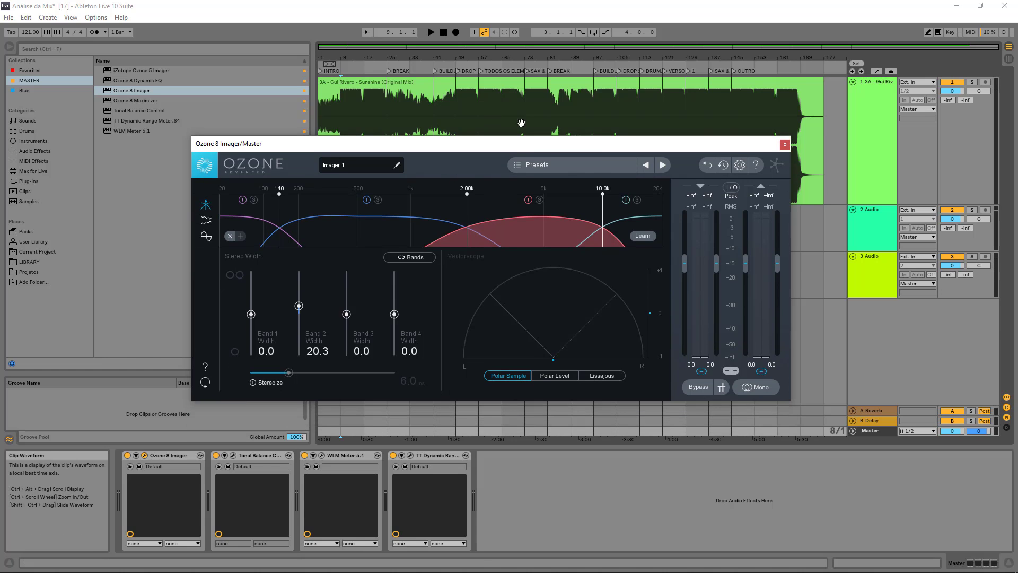
left_click_drag(591, 145, 589, 193)
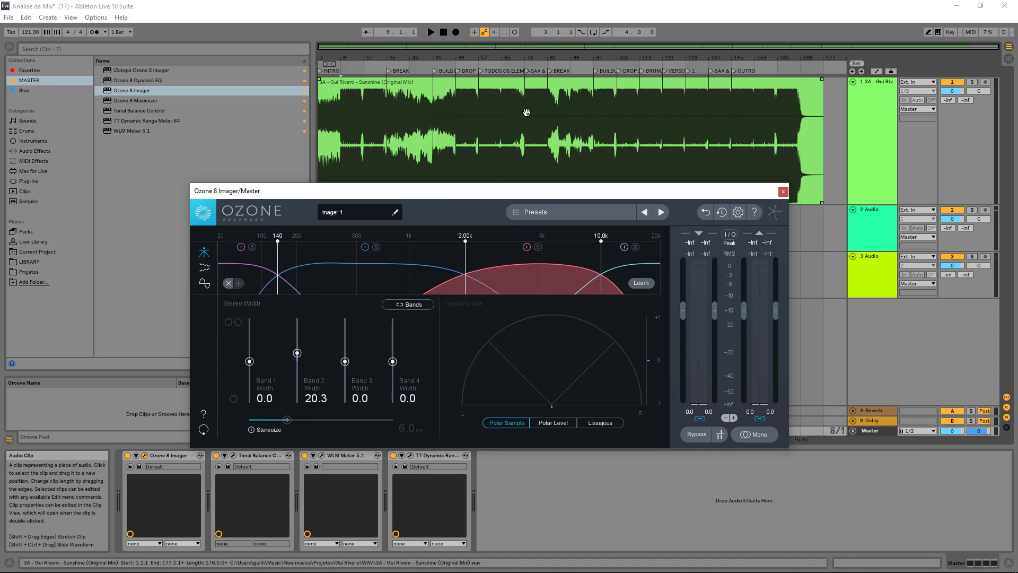
left_click(540, 47)
left_click_drag(544, 47, 544, 66)
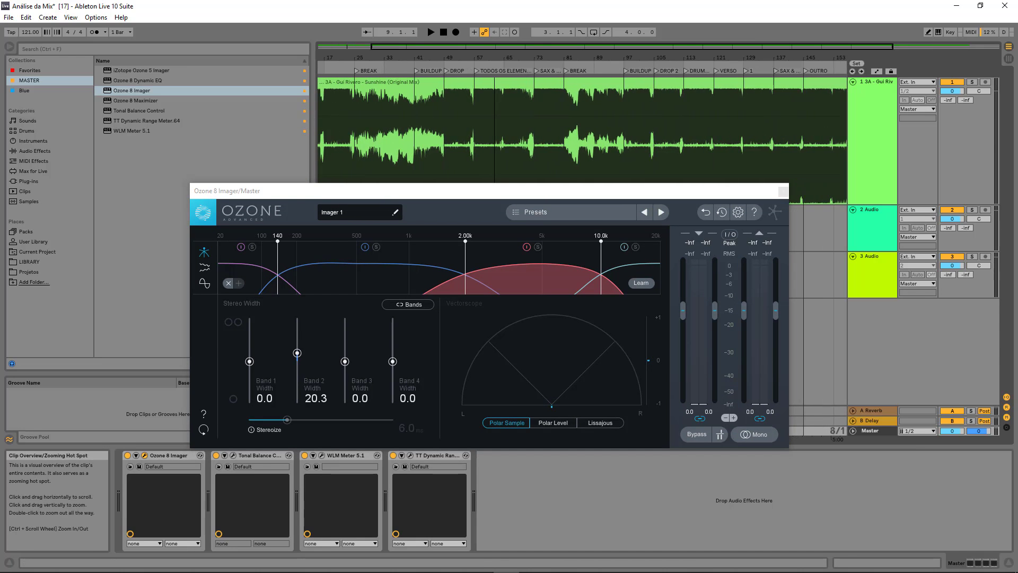
left_click(478, 150)
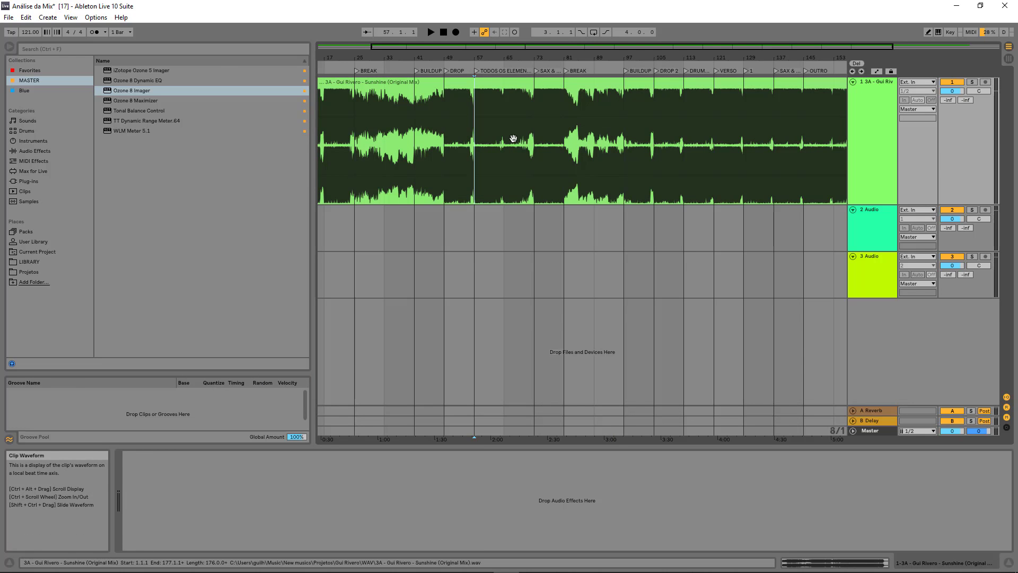
left_click(865, 431)
key("space")
left_click(642, 285)
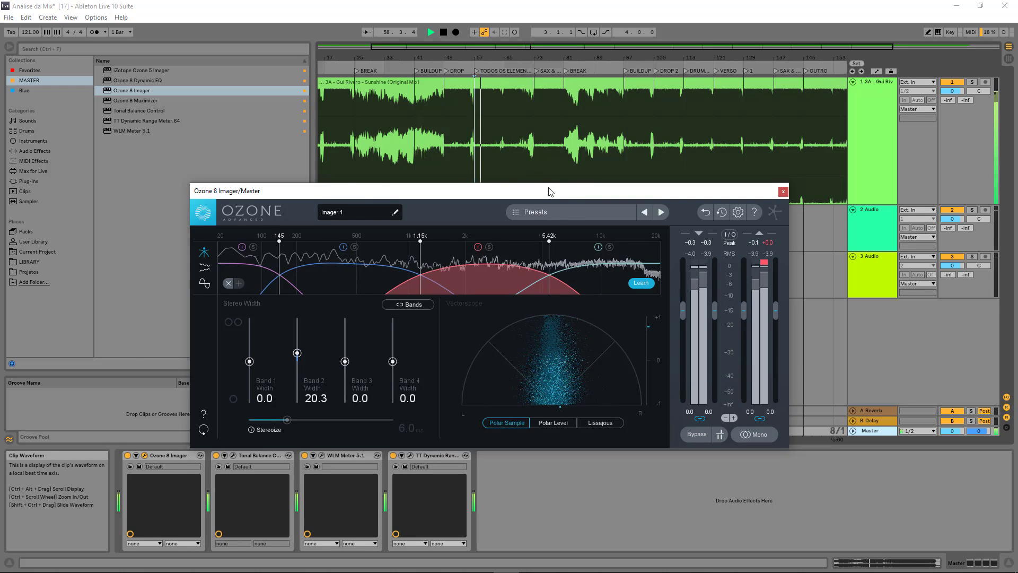
Step: Jump playback to the SAX locator at bar 73 and finish learning the Imager's crossovers there
left_click_drag(554, 184, 514, 178)
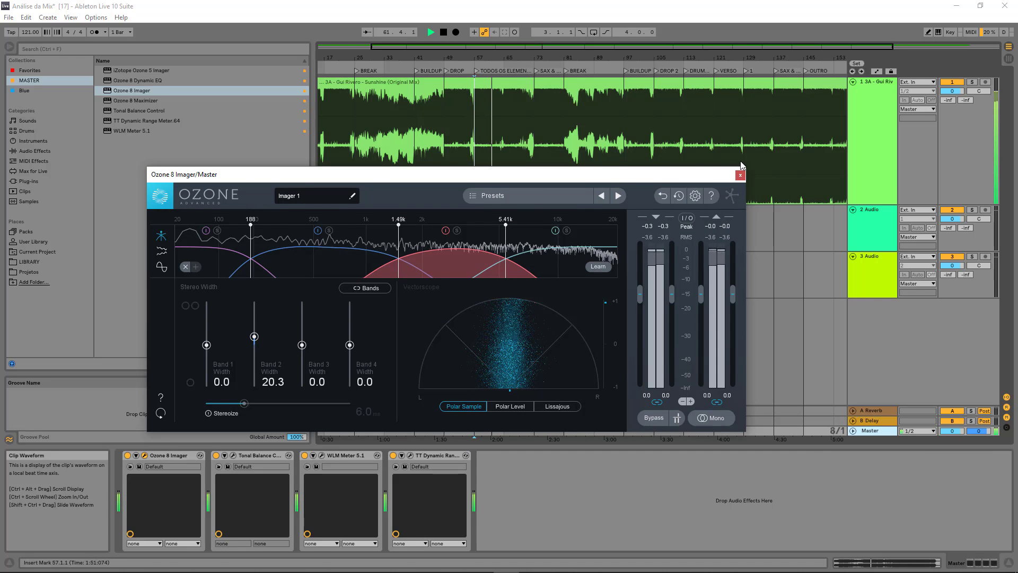
left_click(536, 72)
left_click(601, 274)
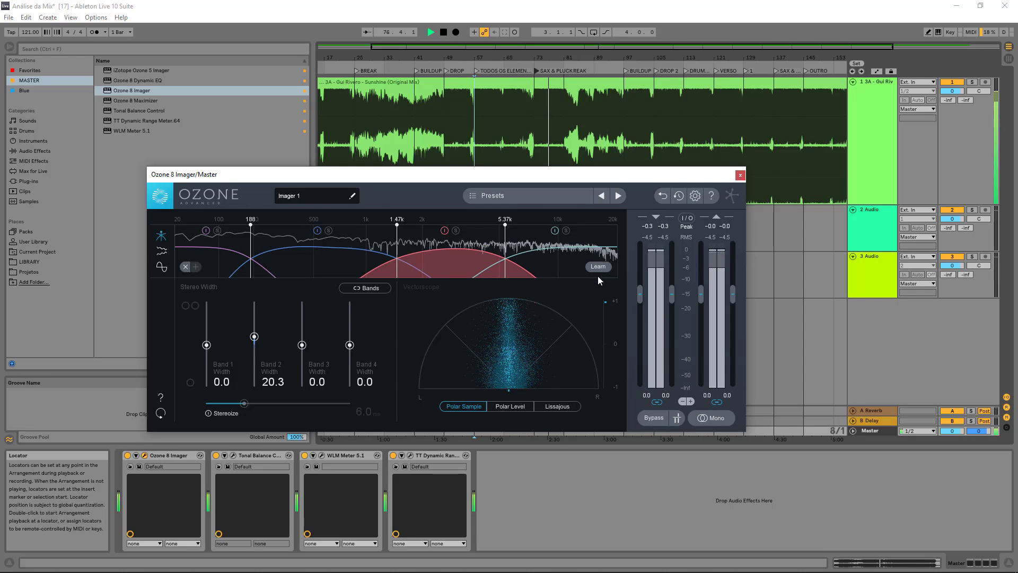
Step: Set the Imager's crossover frequencies to about 193 Hz, 1.85 kHz and 9.21 kHz with playback stopped
left_click_drag(543, 179, 596, 138)
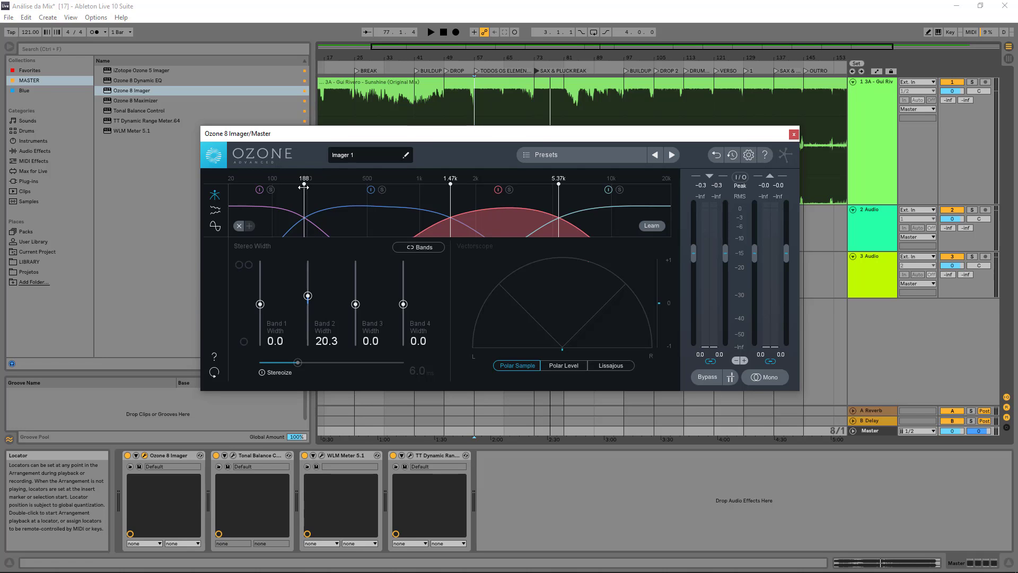
left_click_drag(303, 189, 305, 190)
left_click_drag(559, 196, 560, 196)
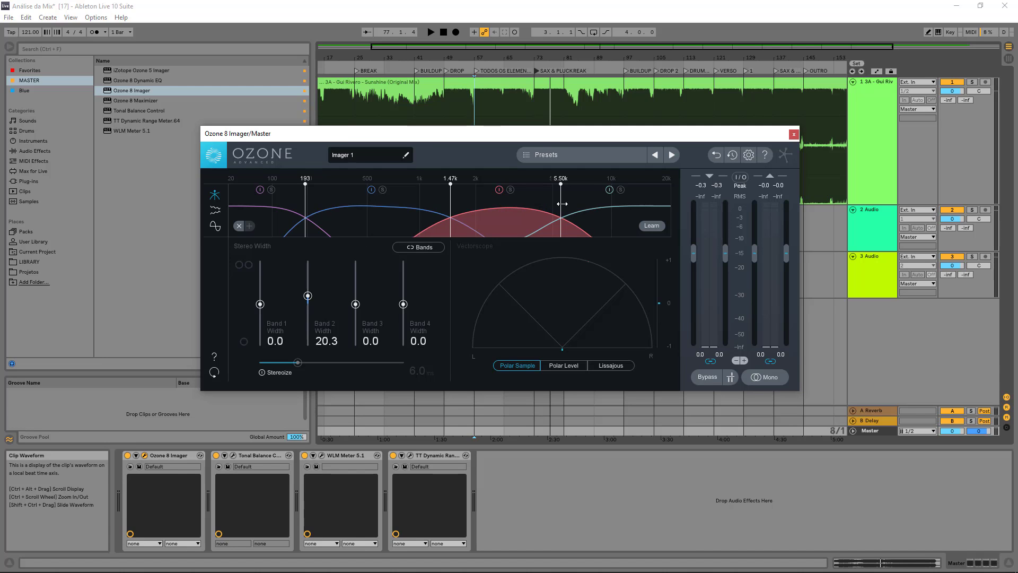
left_click_drag(567, 203, 606, 206)
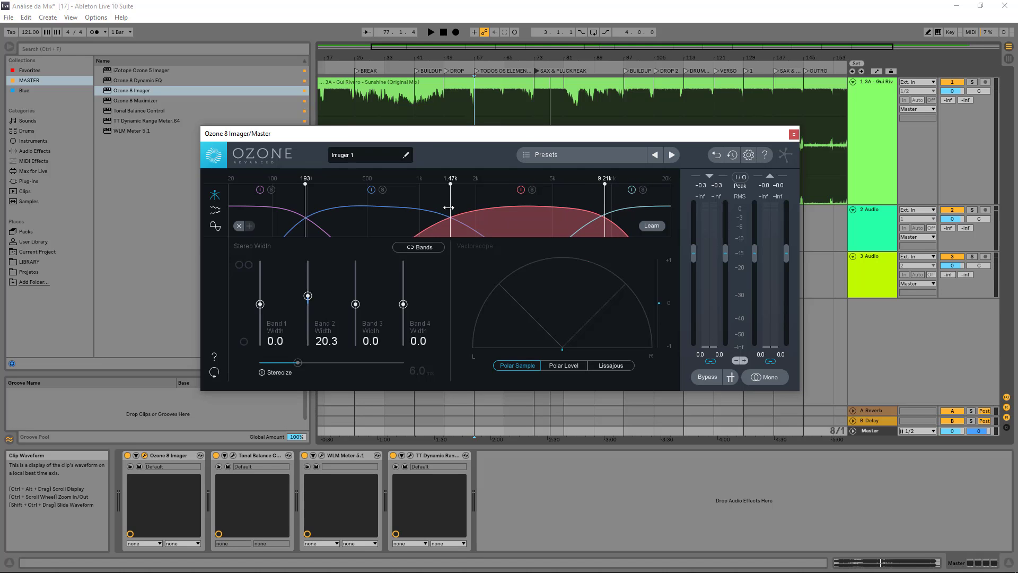
left_click_drag(449, 207, 469, 208)
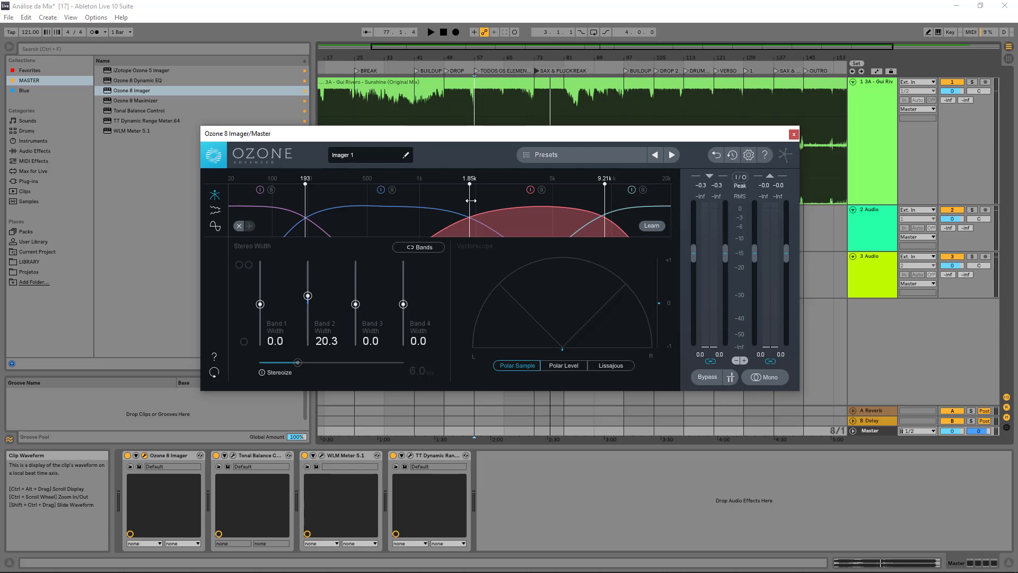
Step: Examine track 1's waveform and section locators around bar 57, with the Ozone 8 Imager window moved clear of the clip
left_click_drag(510, 141, 497, 98)
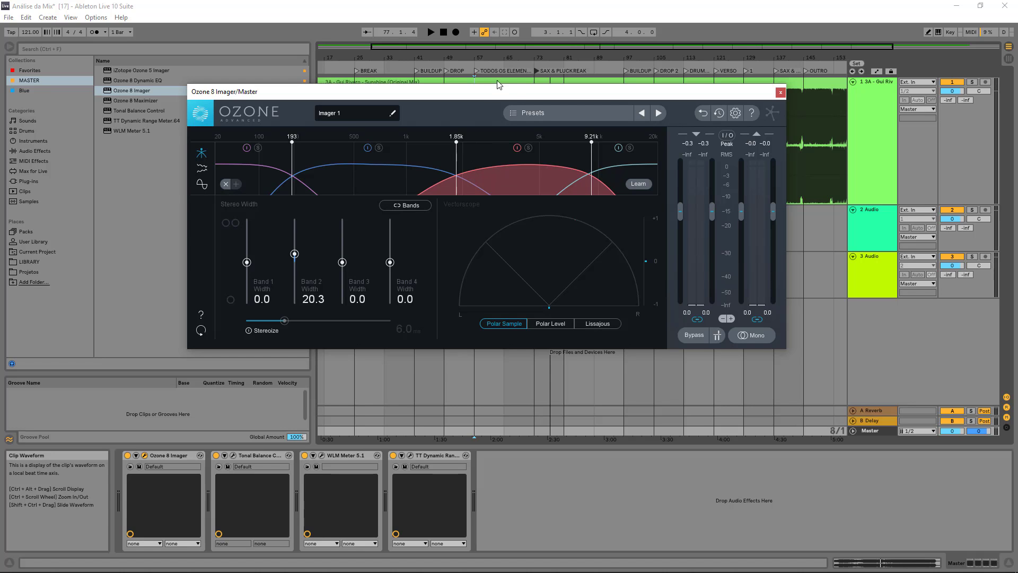
left_click_drag(520, 92, 531, 147)
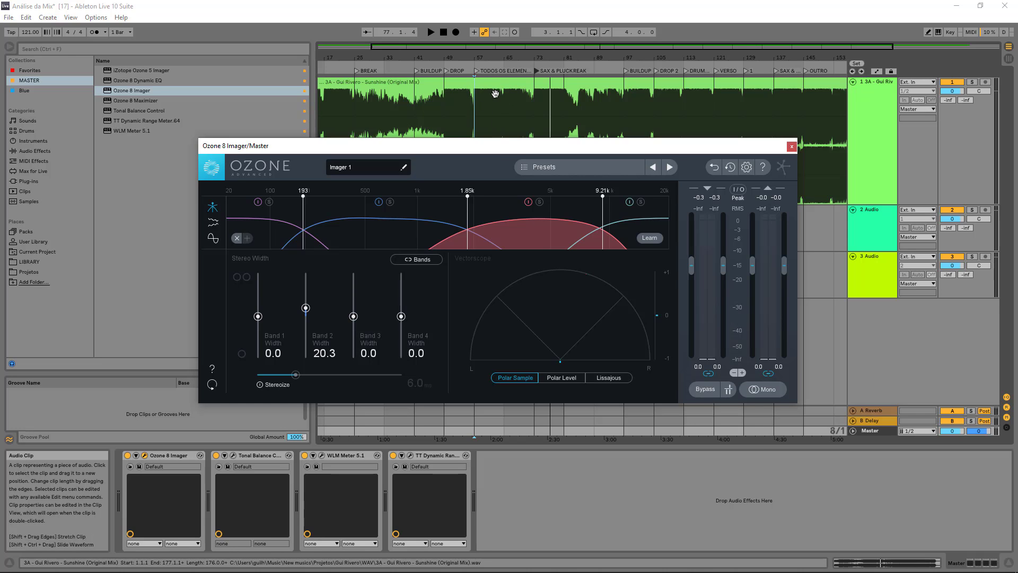
left_click_drag(496, 147, 494, 166)
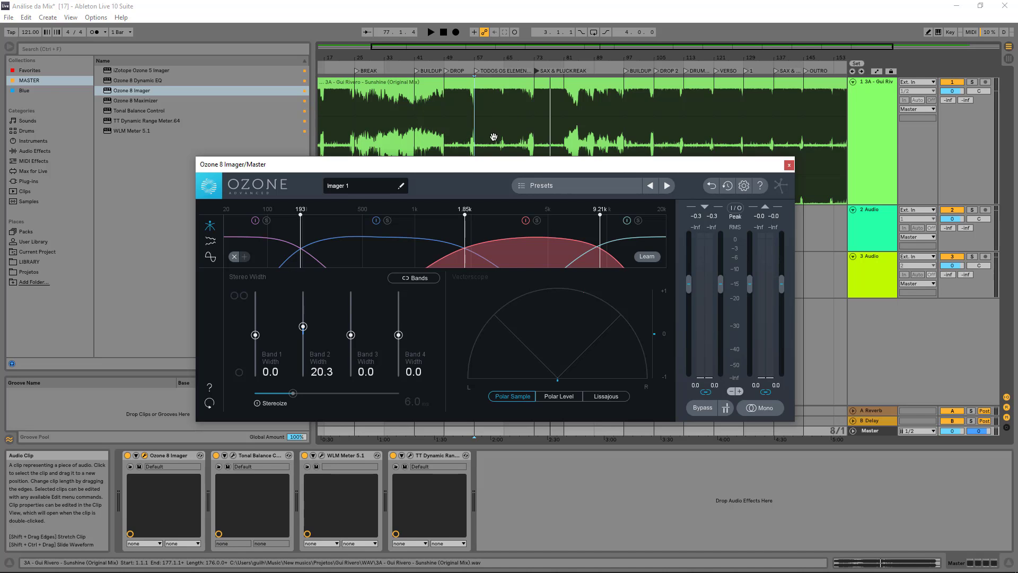
left_click_drag(517, 53, 516, 70)
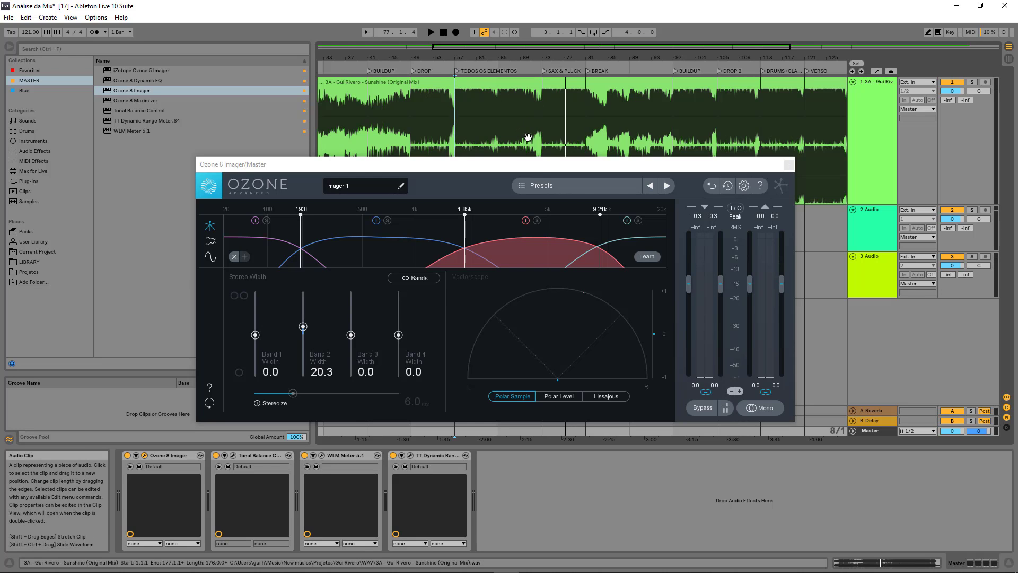
left_click_drag(538, 163, 592, 219)
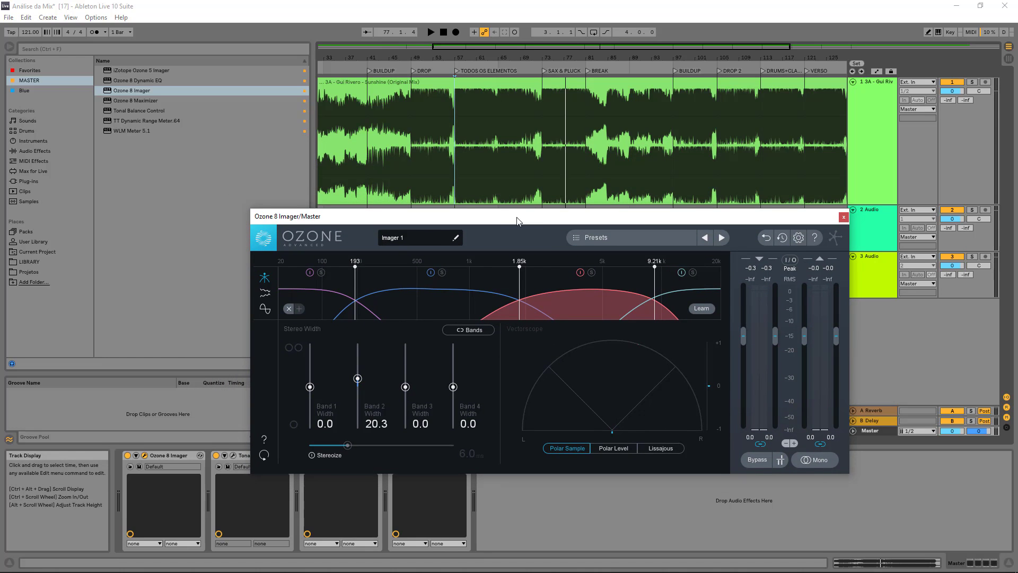
left_click_drag(522, 220, 500, 218)
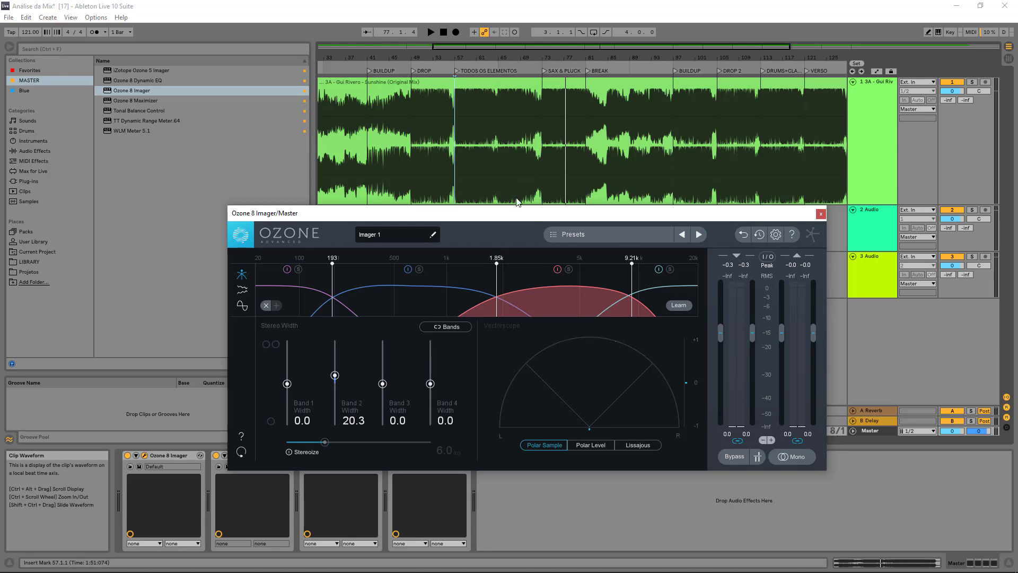
left_click_drag(500, 215, 496, 213)
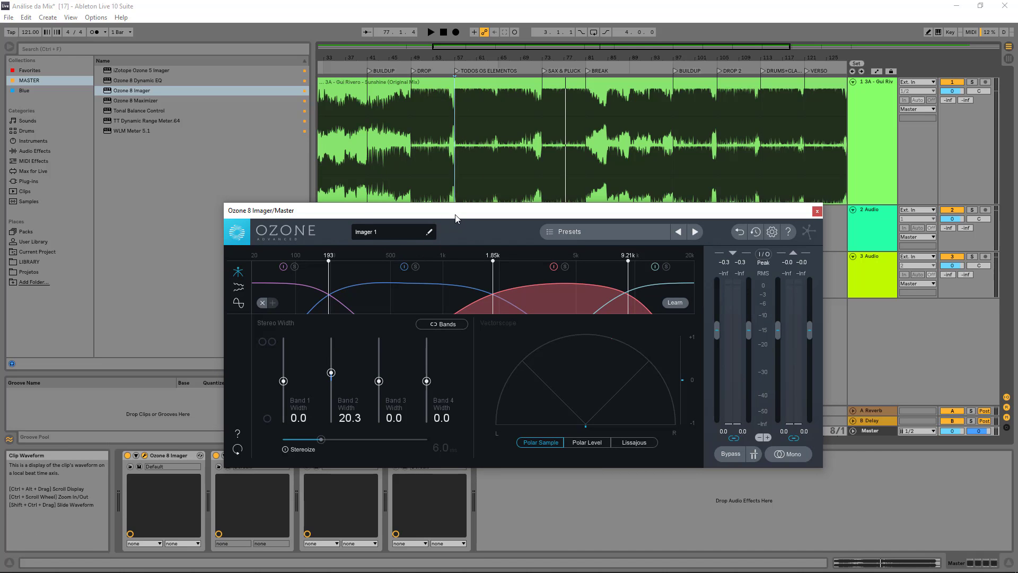
left_click_drag(455, 216, 455, 222)
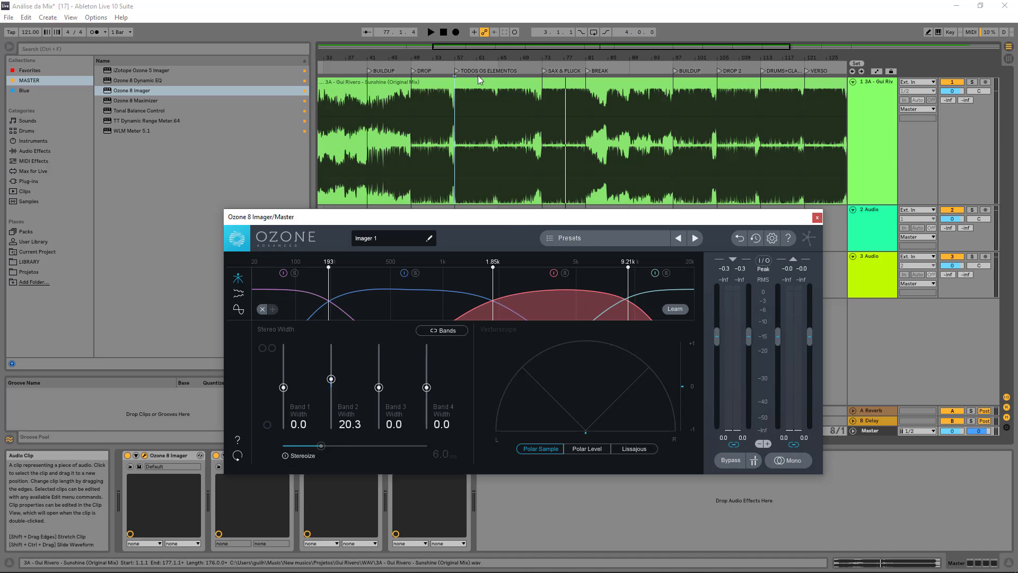
Step: Solo Band 1 in the Imager, play from bar 57 to check its stereo image, and reset Band 2 Width to 0.0
left_click(295, 273)
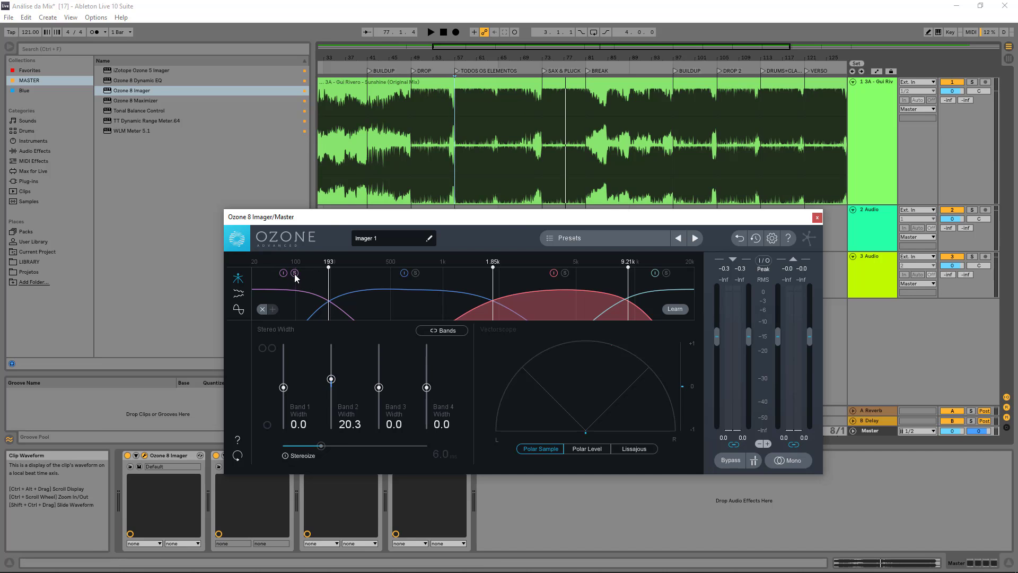
key("space")
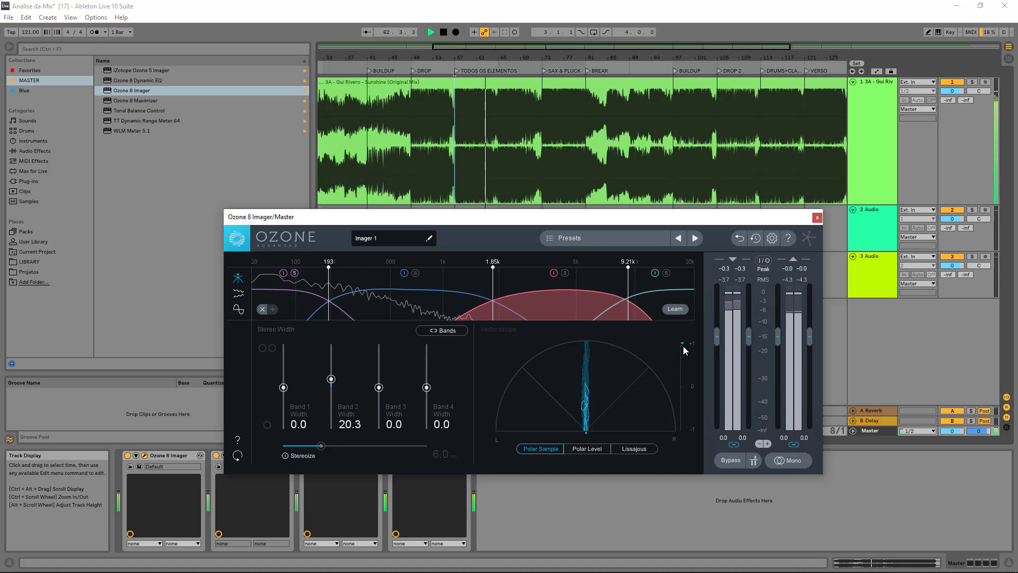
key("space")
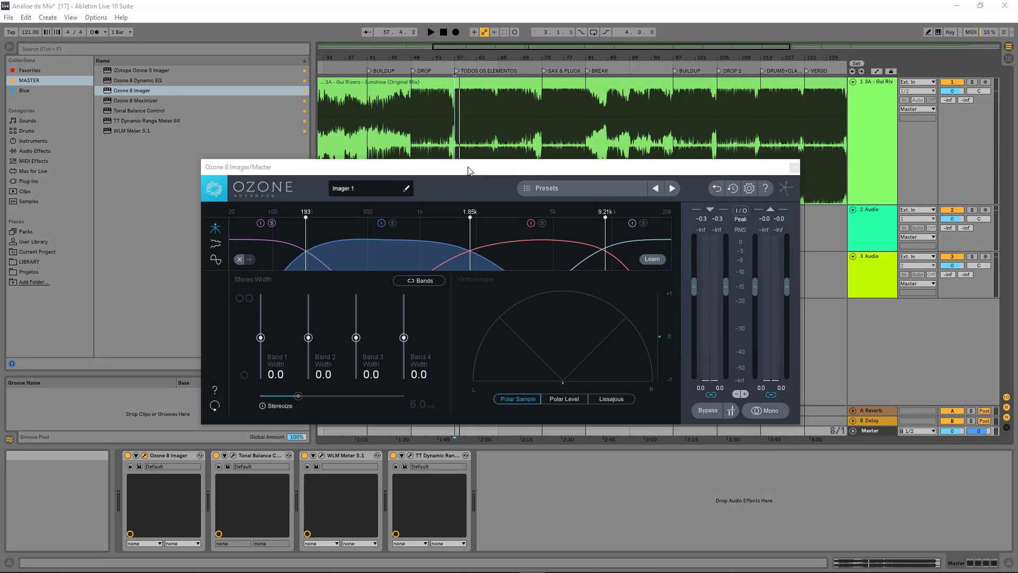
Step: Solo only Band 2 in the Imager and play from the TODOS OS ELEMENTOS locator at bar 57 to check the vectorscope
left_click_drag(468, 171, 460, 221)
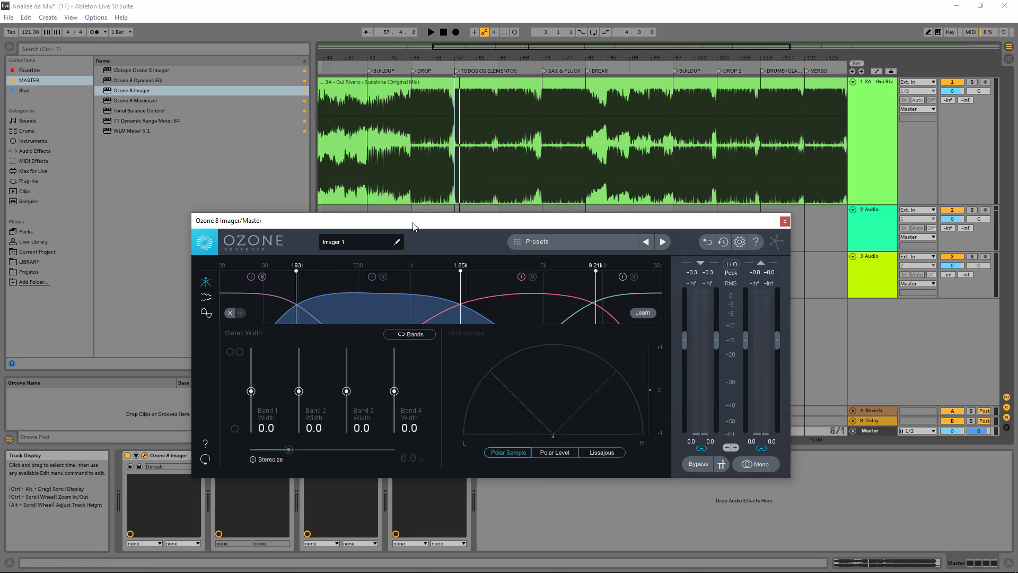
left_click_drag(415, 221, 422, 191)
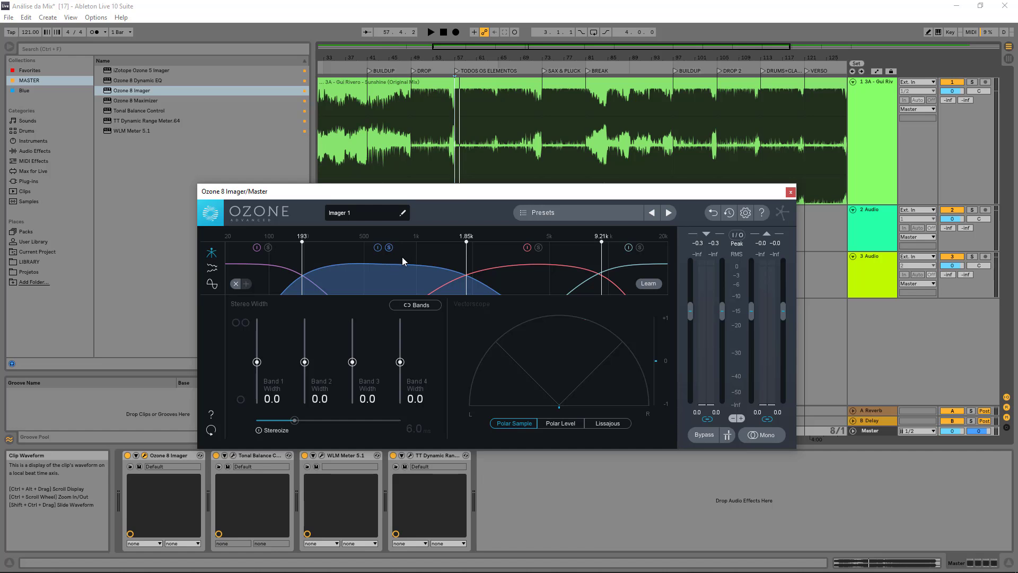
left_click_drag(479, 47, 479, 69)
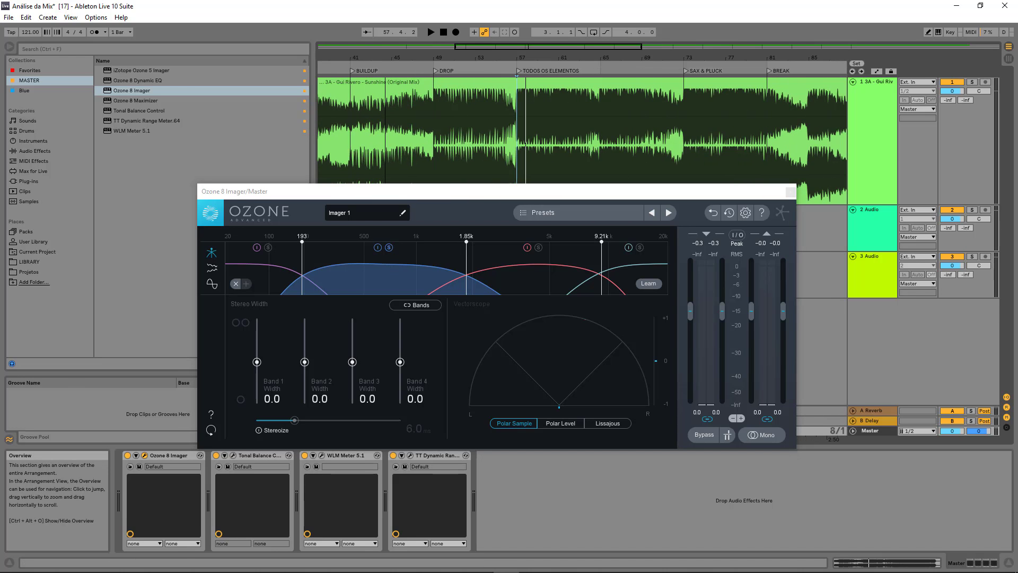
key("space")
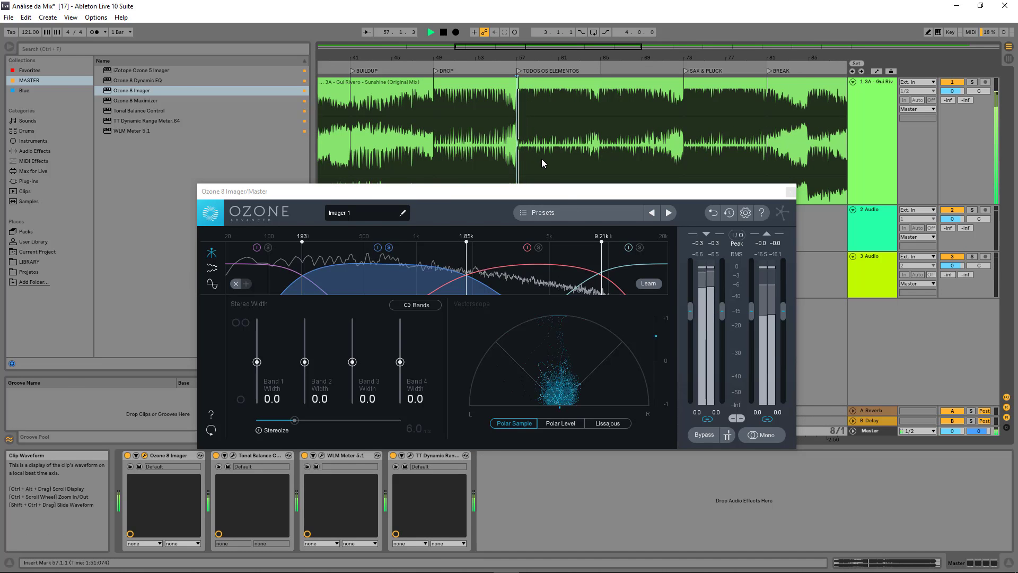
left_click_drag(566, 191, 612, 173)
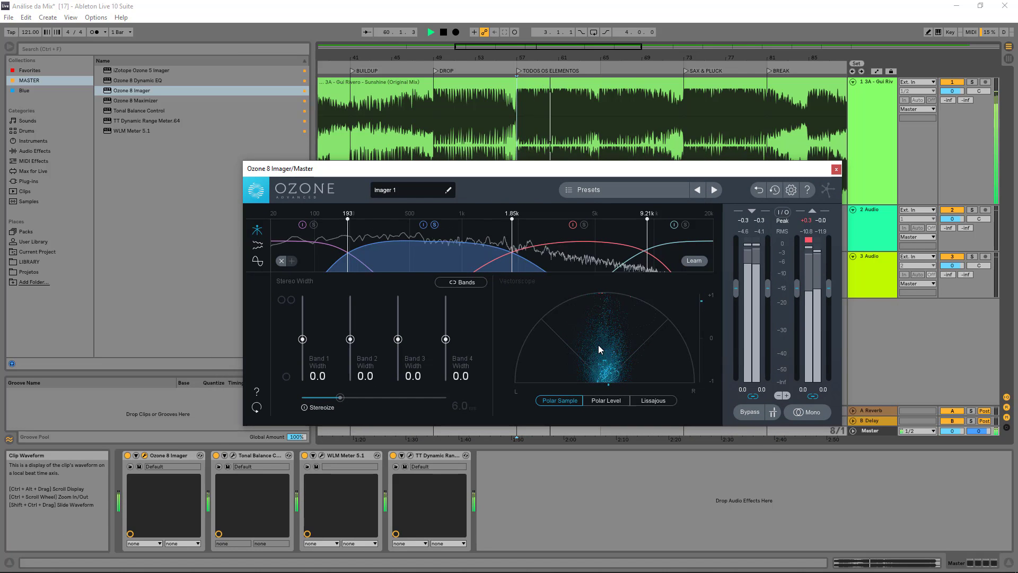
left_click(821, 241)
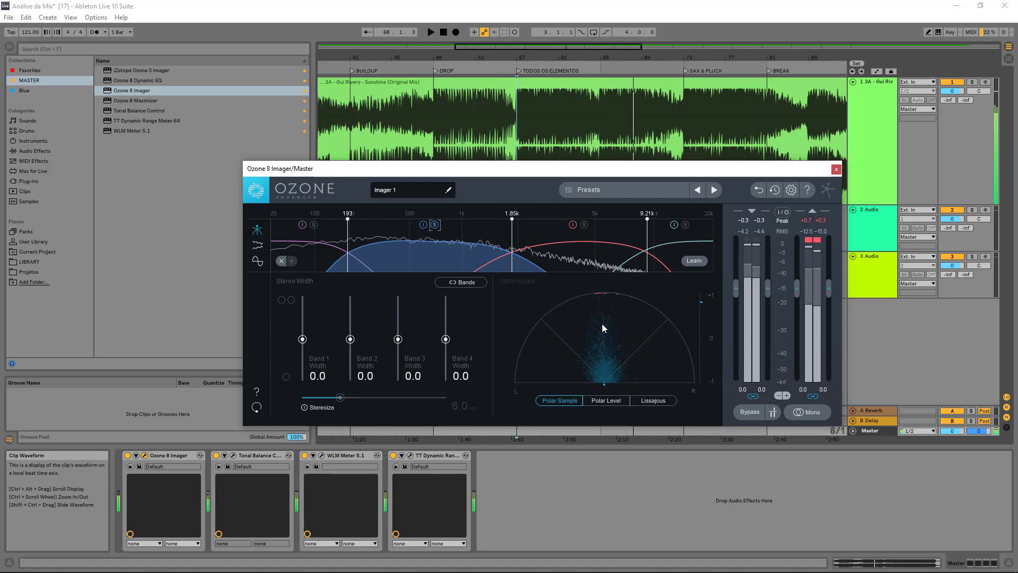
key("space")
Step: Replay the soloed Band 2 from bar 57 to check its stereo spread, and add Band 3 to the solo
left_click_drag(608, 165, 498, 203)
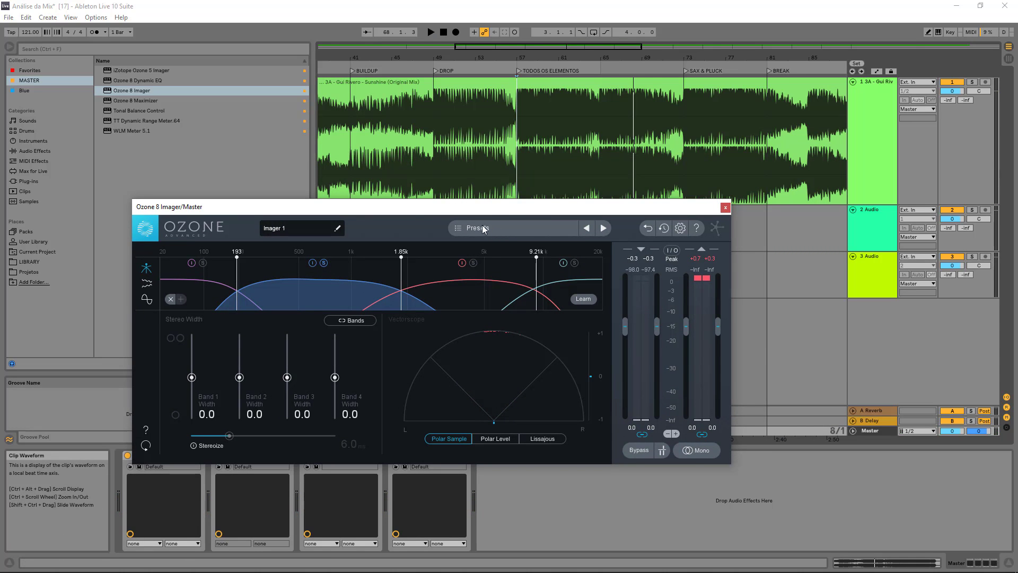
left_click_drag(415, 213, 500, 205)
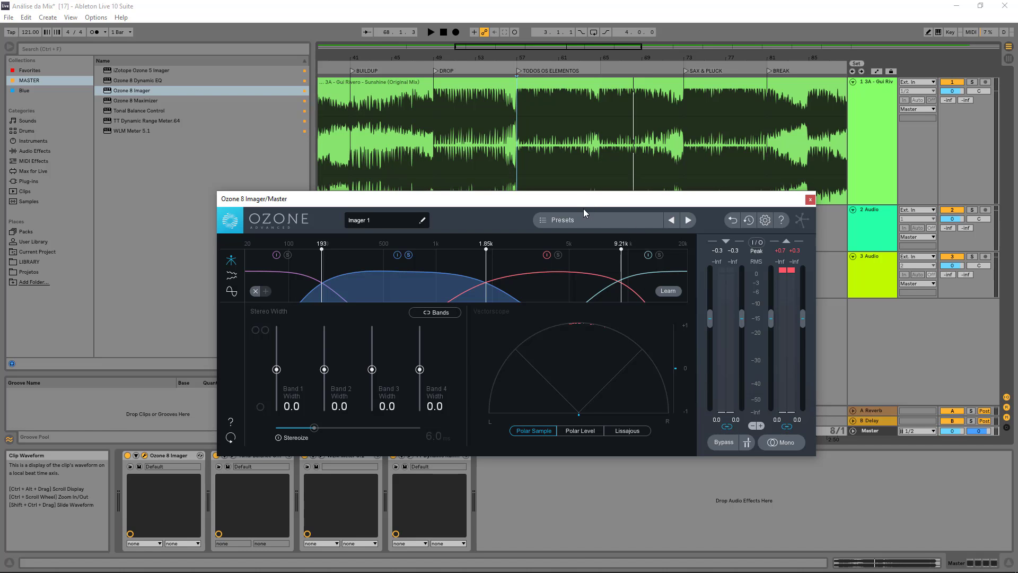
key("space")
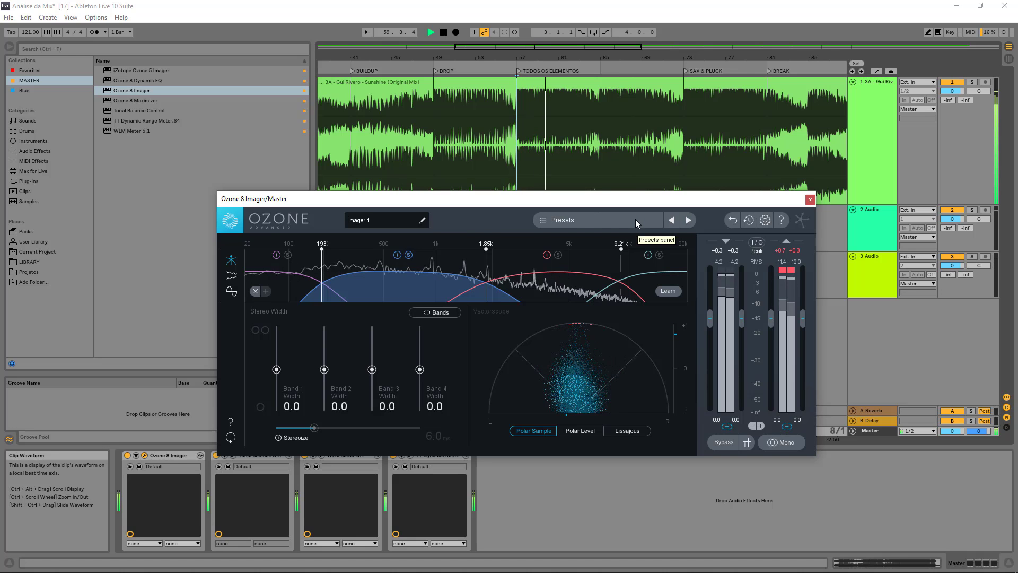
key("space")
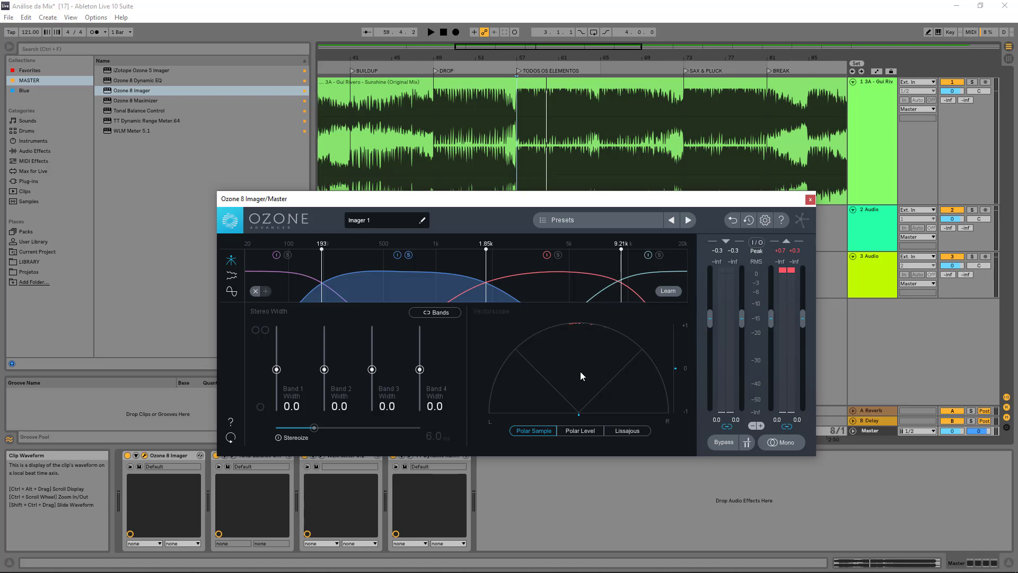
key("space")
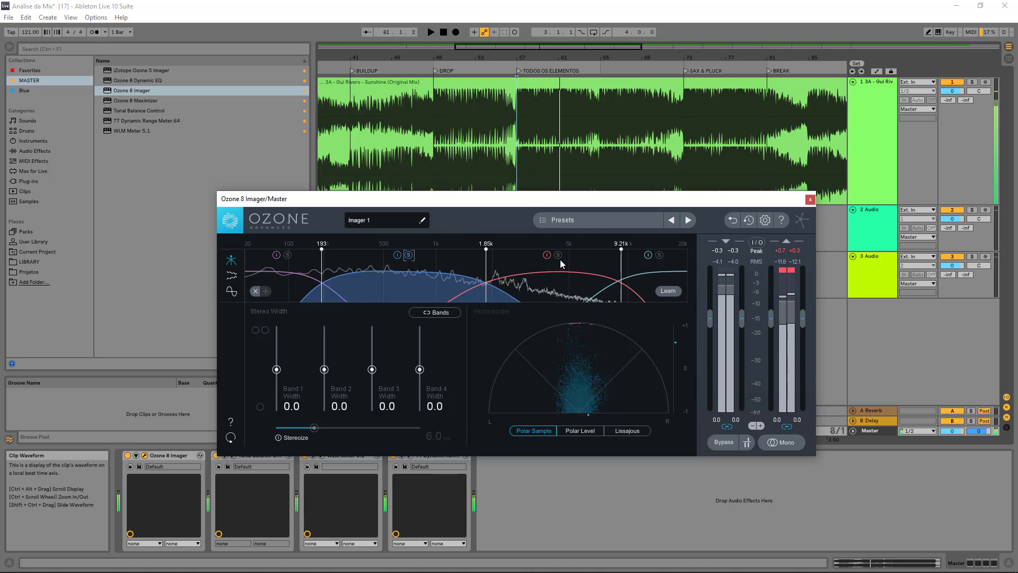
key("space")
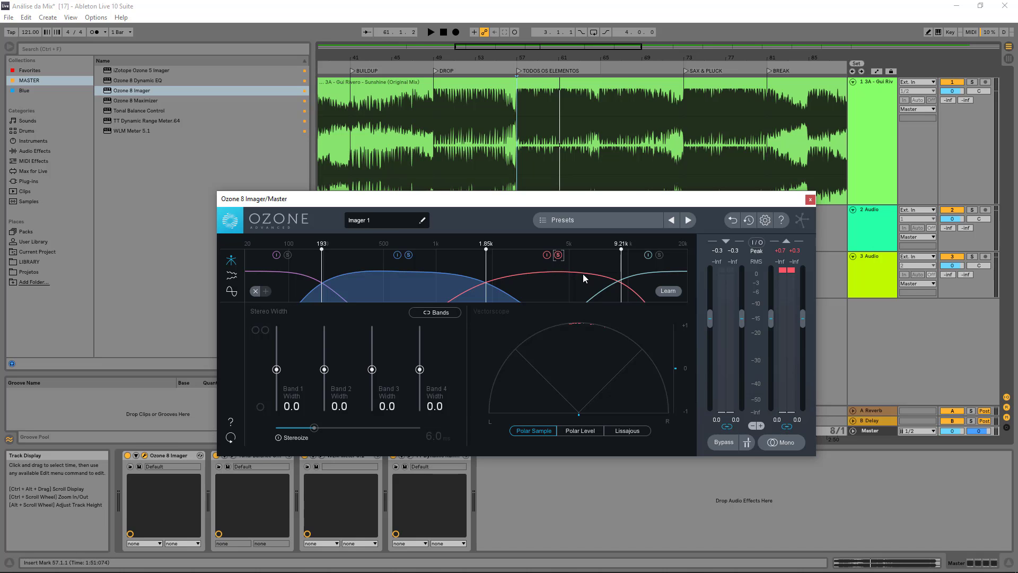
Step: Play repeatedly from bar 57 with Bands 2 and 3 soloed together, and switch the solo to Band 4 when finished
key("space")
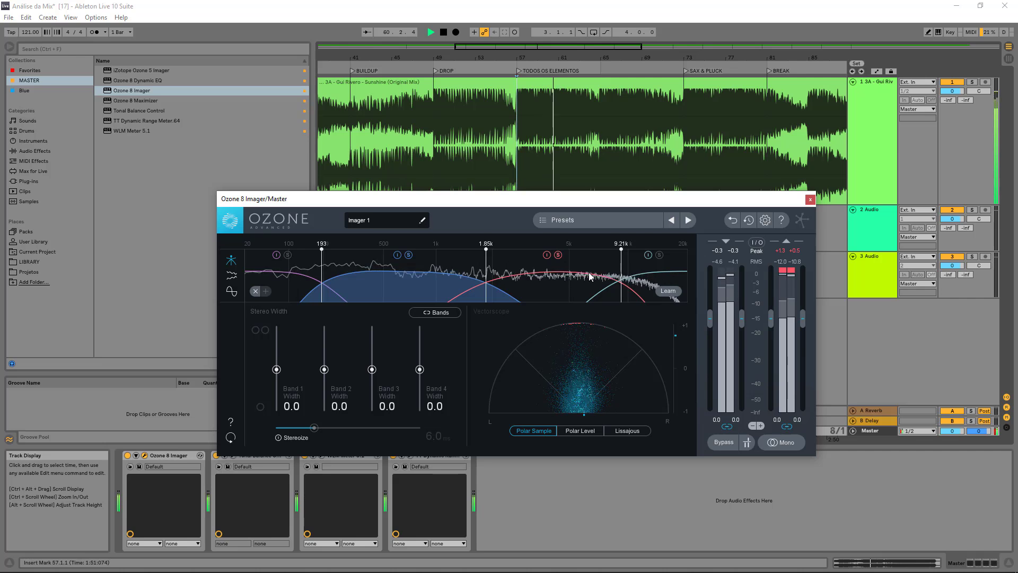
key("space")
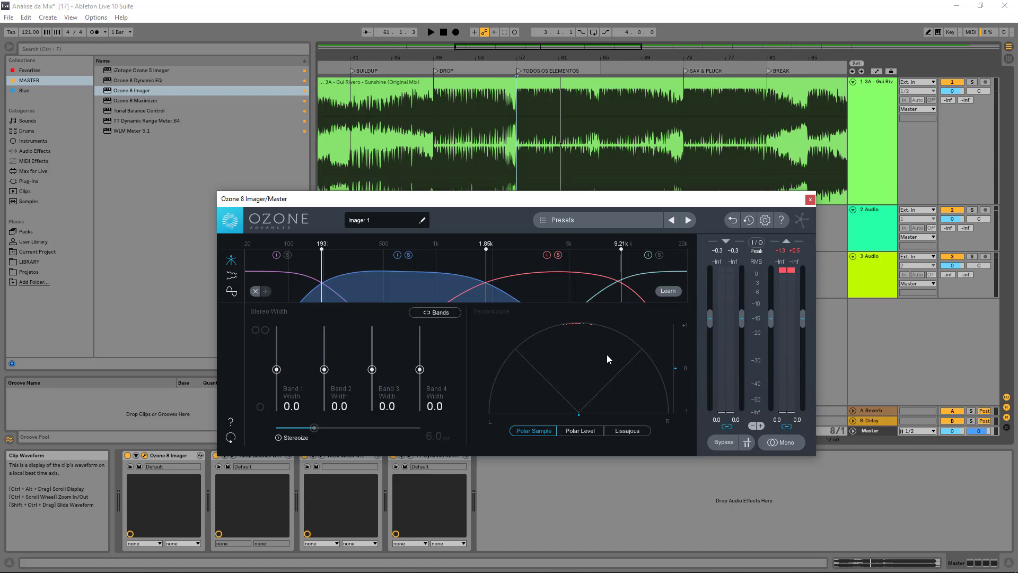
key("space")
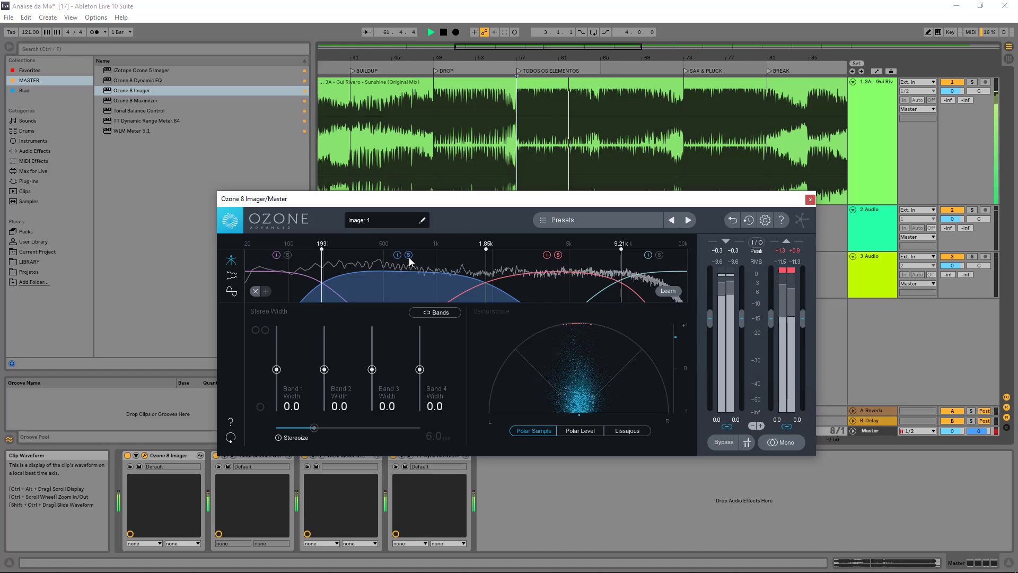
key("space")
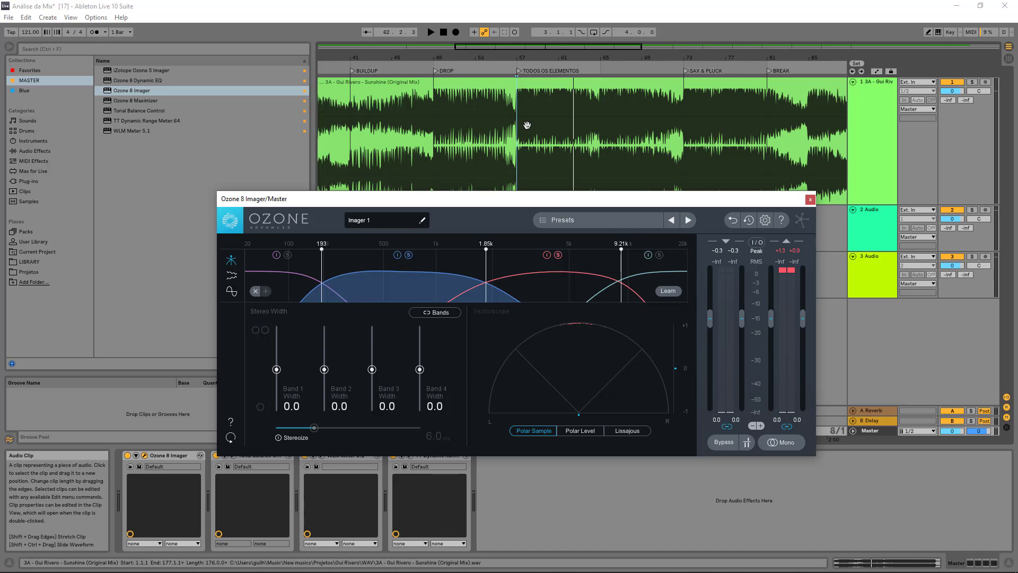
key("space")
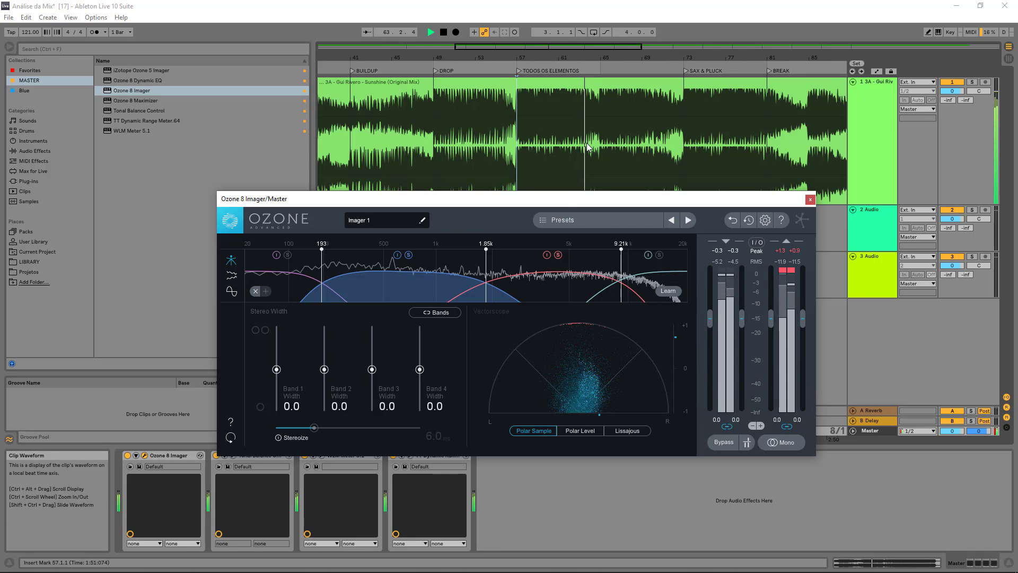
key("space")
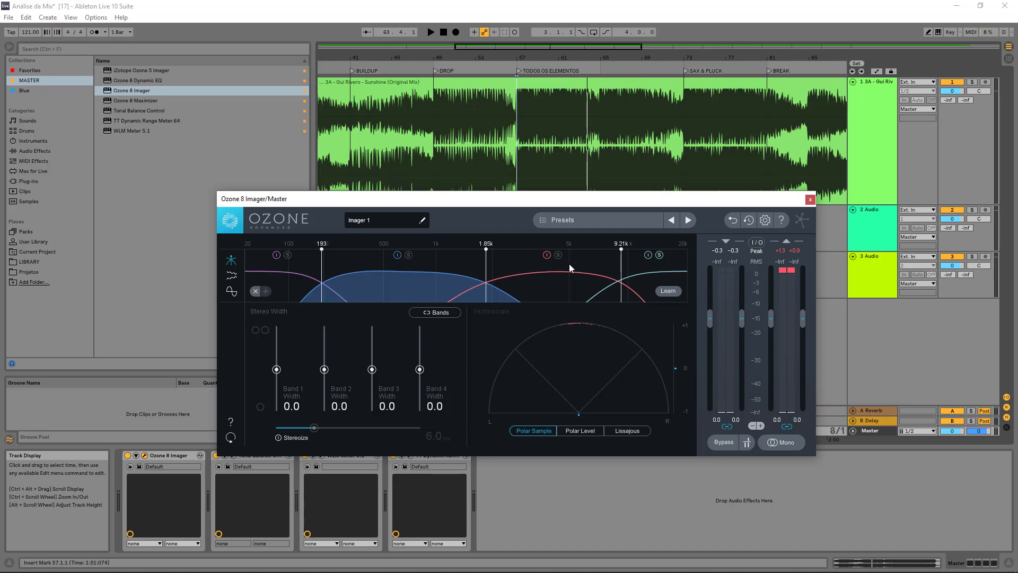
Step: Play from bar 57 with Bands 3 and 4 soloed, and play again with Band 2 added to check the stereo width
key("space")
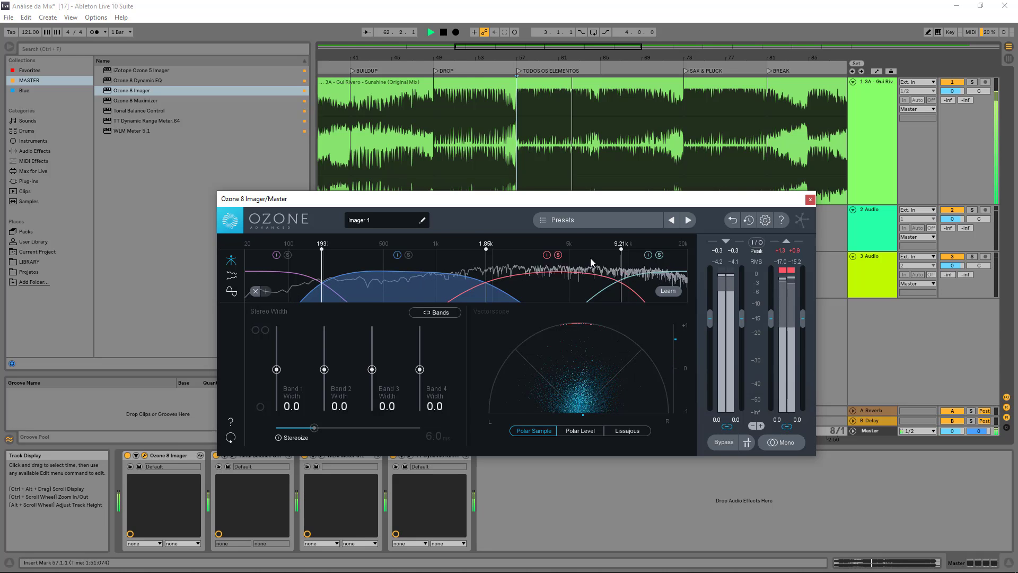
key("space")
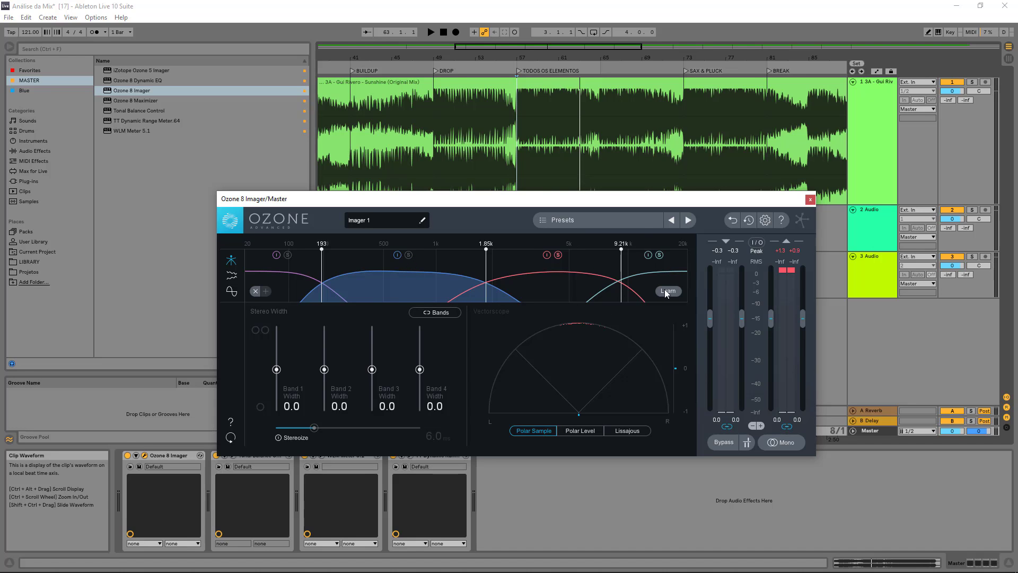
left_click(409, 254)
key("space")
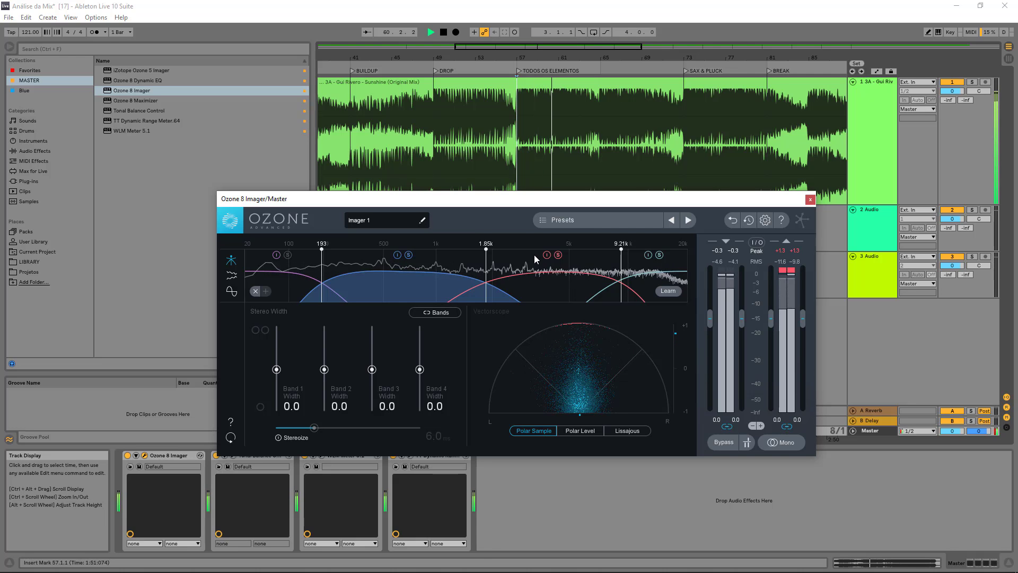
key("space")
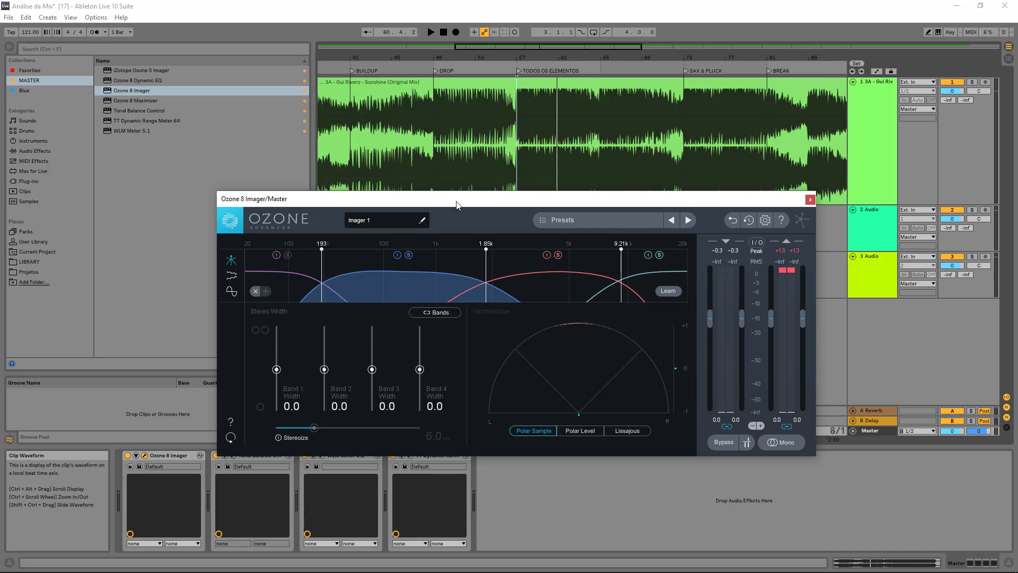
Step: Solo Band 3 in the Imager and play from the SAX & PLUCK locator at bar 73 to check its stereo spread
left_click_drag(457, 205, 461, 181)
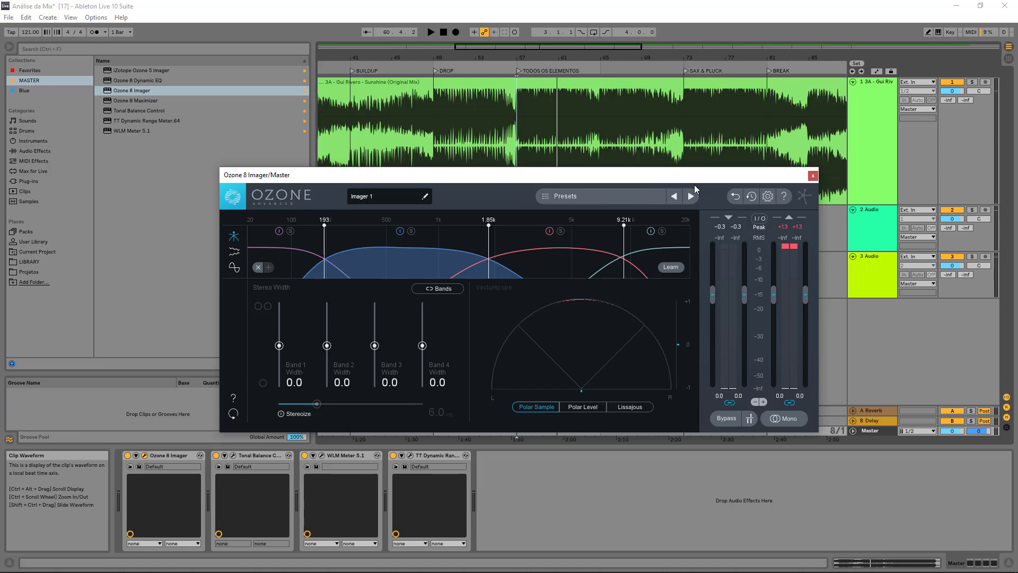
left_click_drag(704, 178, 697, 190)
left_click_drag(537, 45, 573, 46)
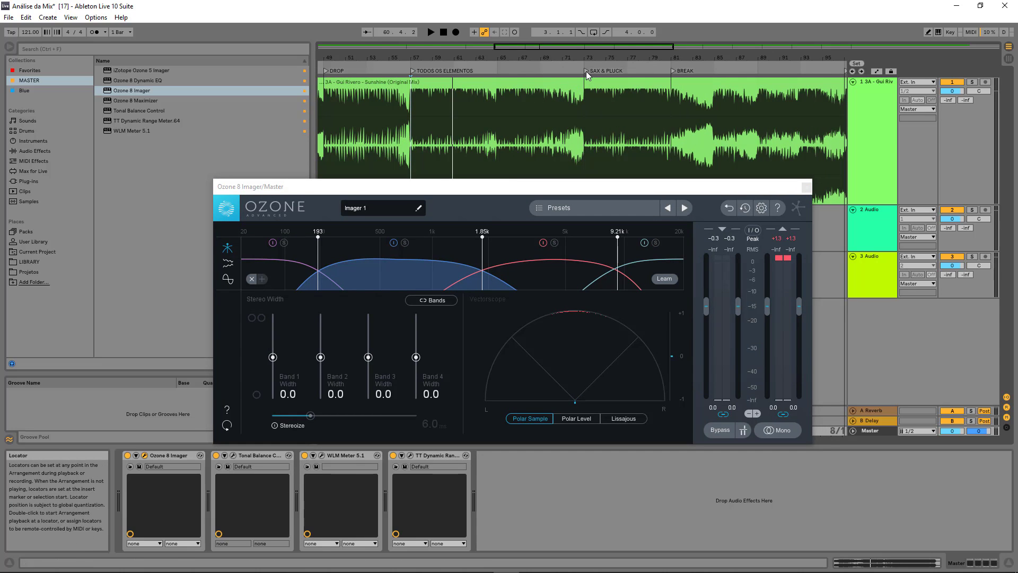
double_click(586, 72)
key("space")
left_click(554, 242)
key("space")
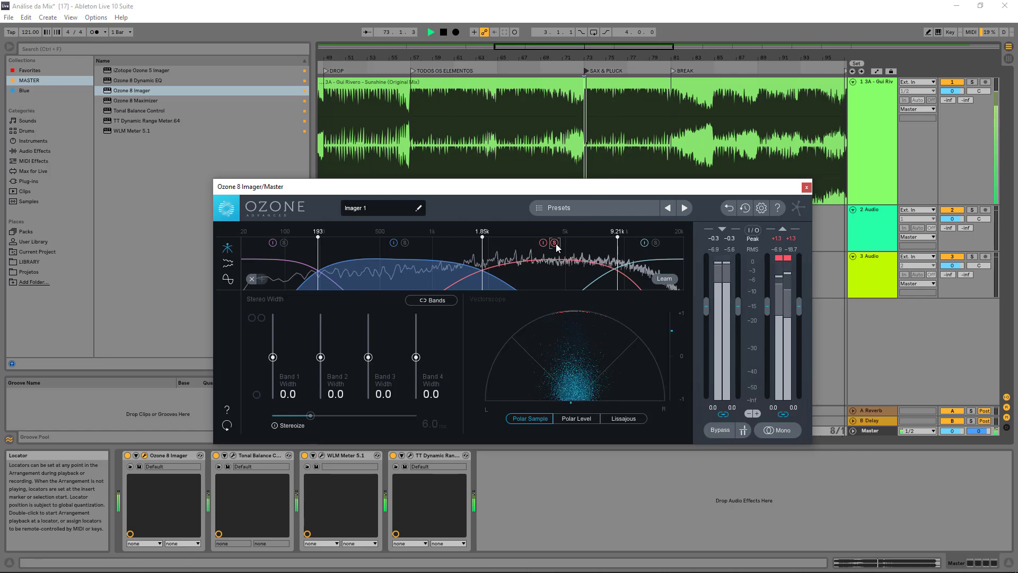
Step: Switch the solo to Band 2 during playback, and replay from bar 73 with Bands 2 and 3 soloed together
left_click(404, 243)
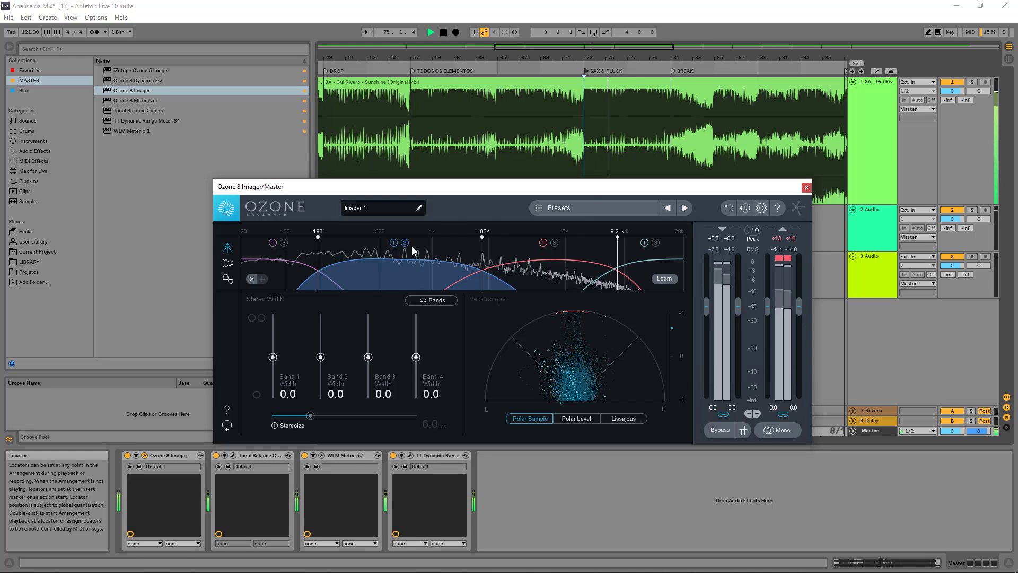
key("space")
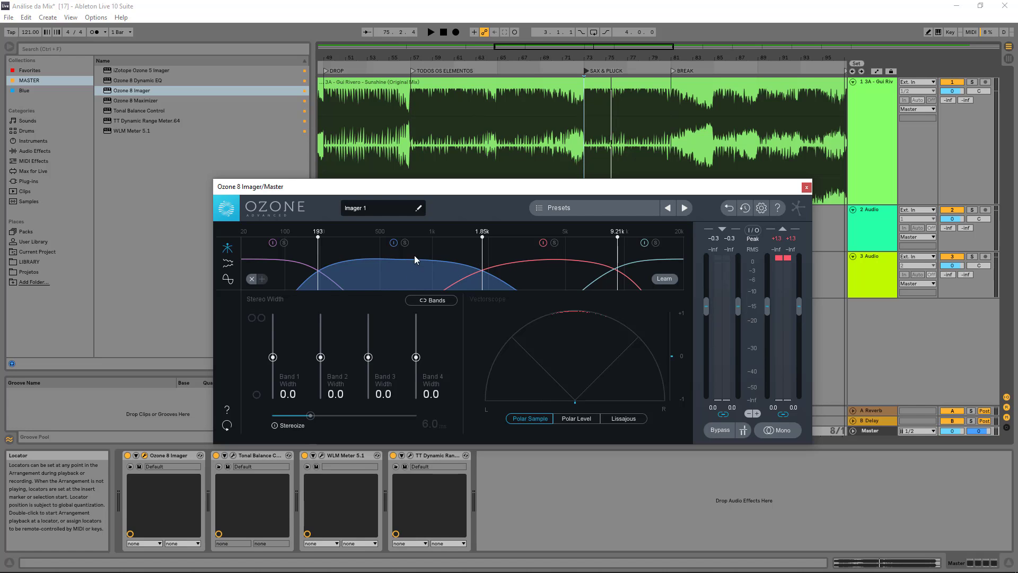
left_click(555, 243)
key("space")
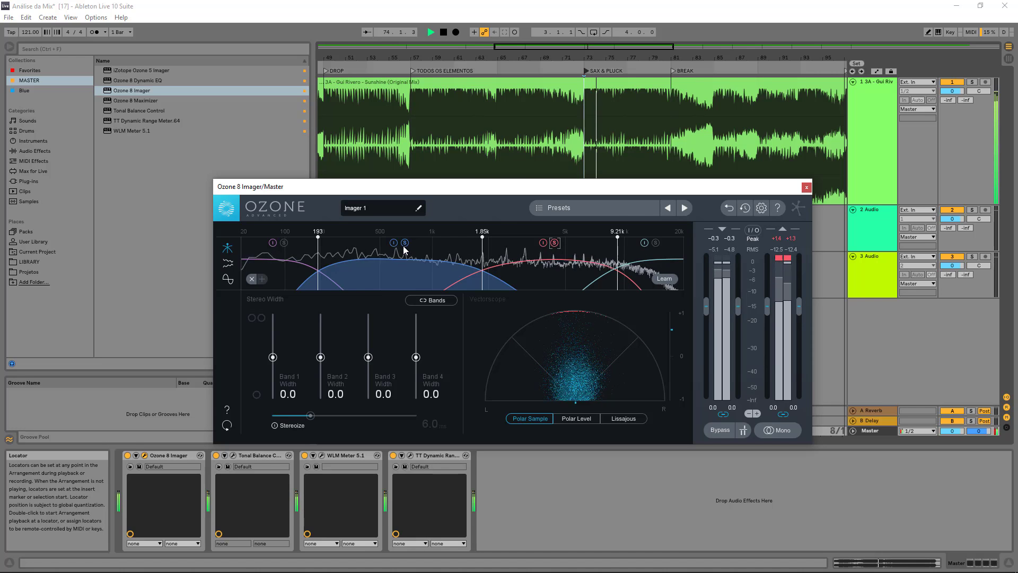
key("space")
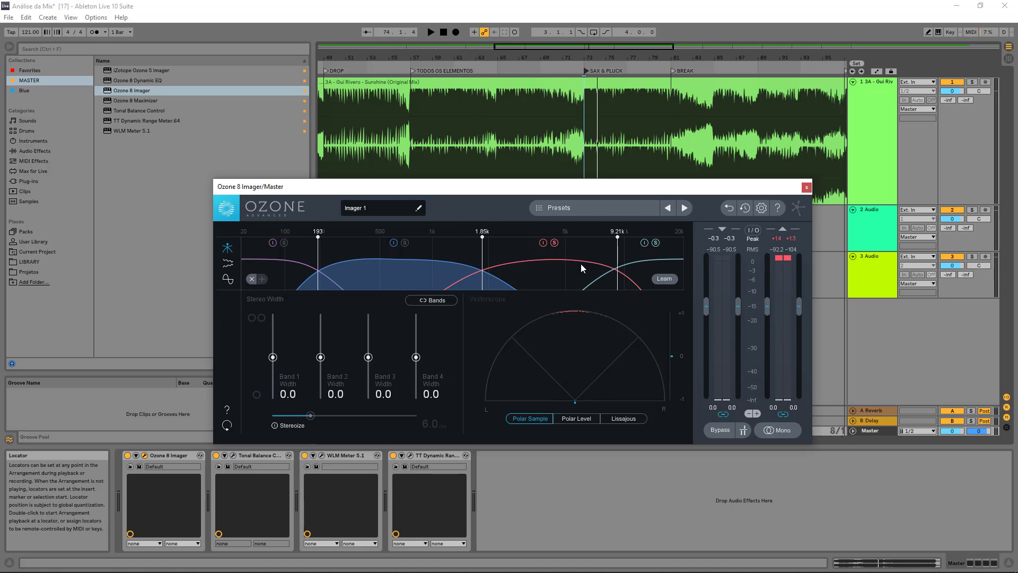
Step: Play twice from bar 73 with Bands 3 and 4 soloed to check the stereo width of the highs
key("space")
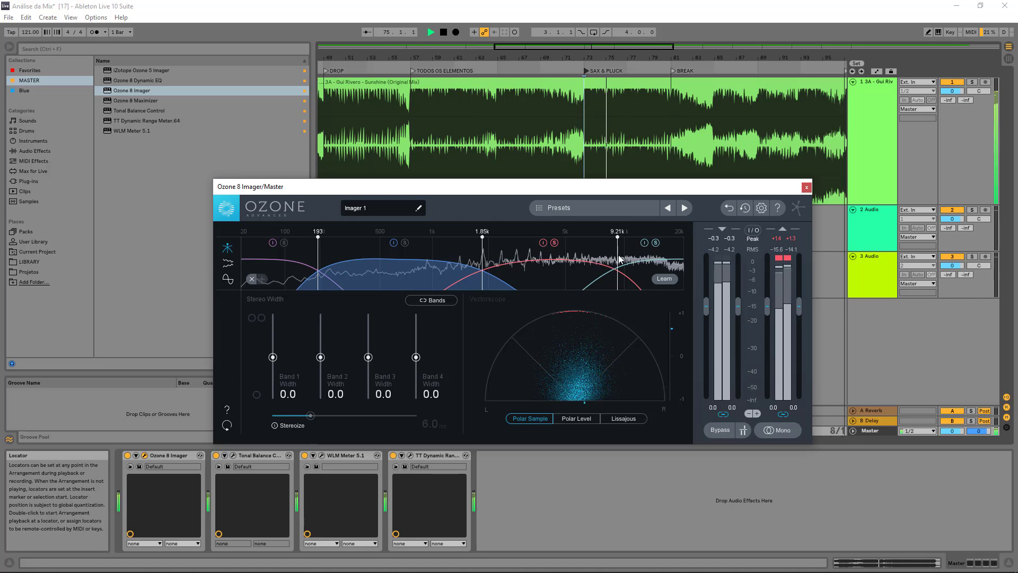
key("space")
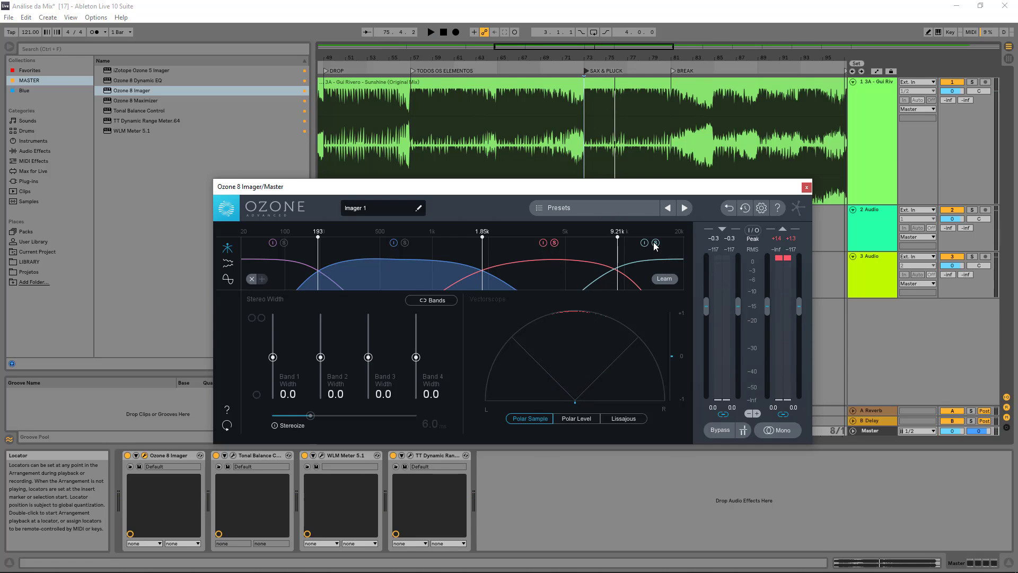
key("space")
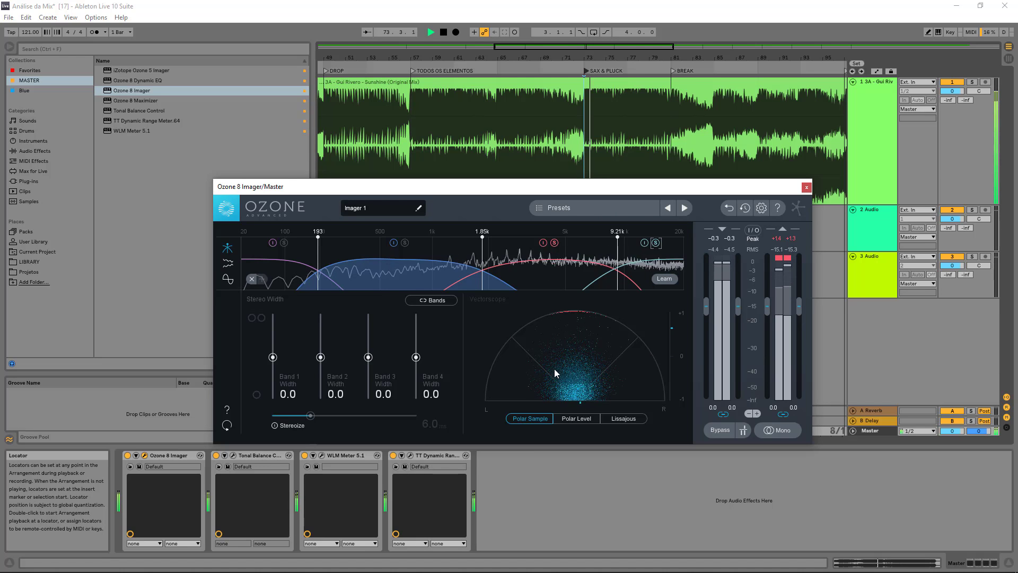
key("space")
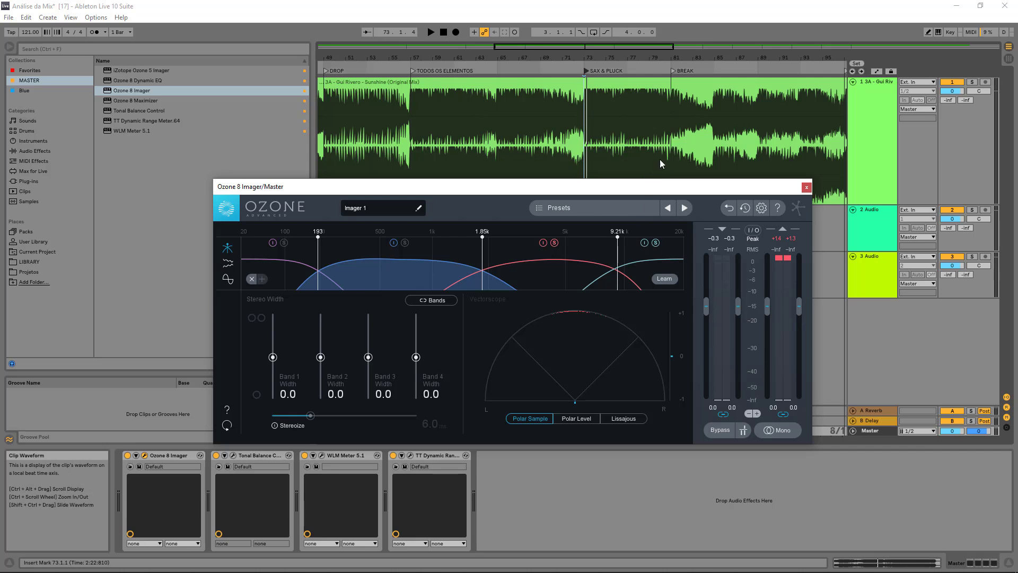
left_click(605, 143)
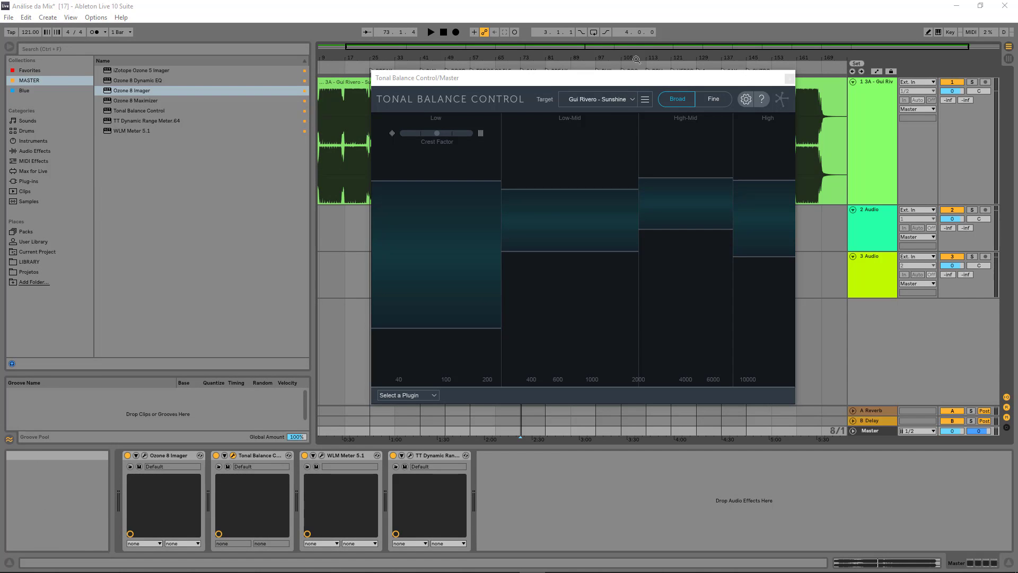
Step: Examine the options for creating a custom target curve in Tonal Balance Control, and dismiss them without choosing one
left_click(630, 101)
left_click(628, 99)
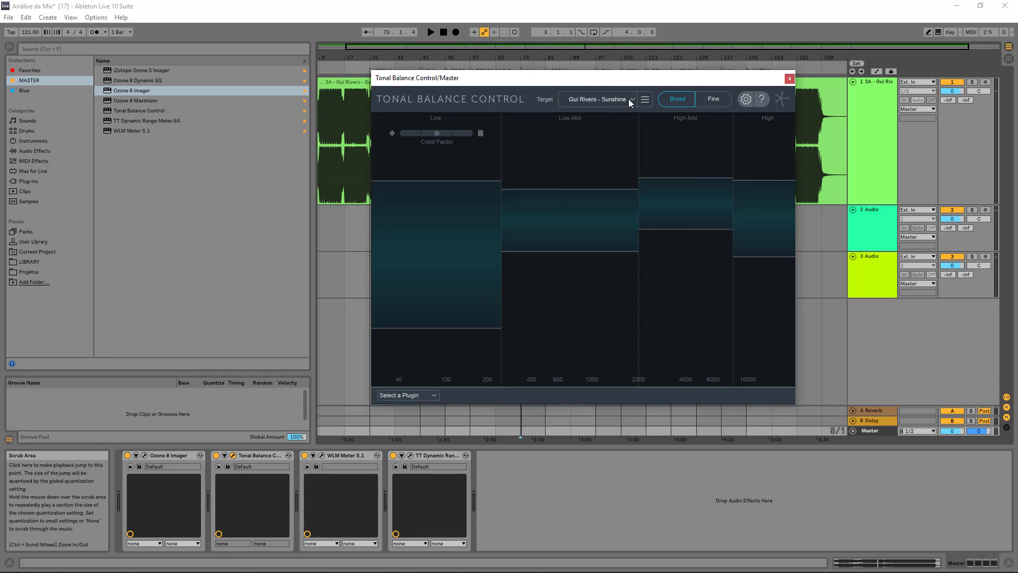
left_click(643, 100)
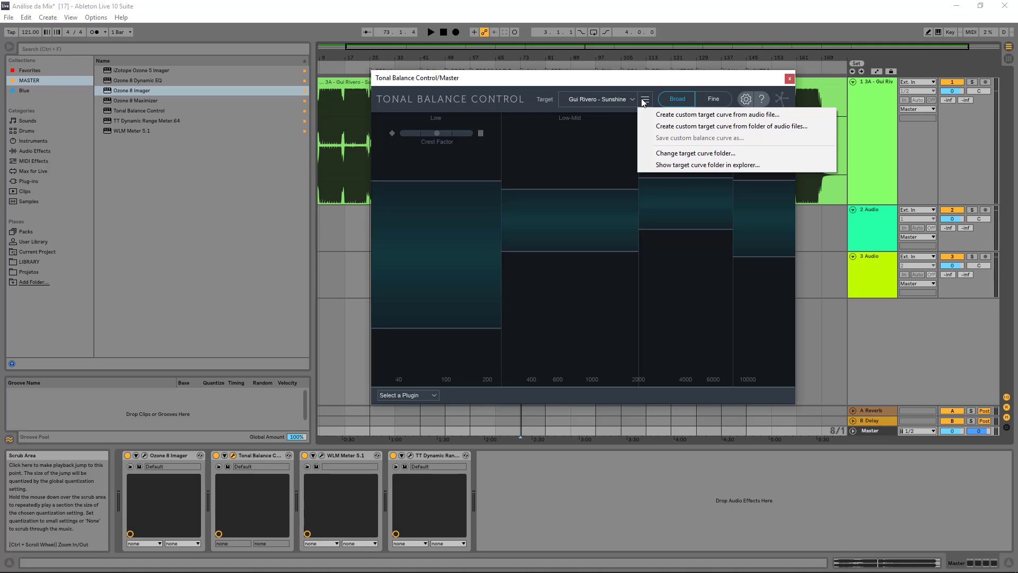
left_click(604, 81)
Step: Play the SAX & PLUCK and TODOS OS ELEMENTOS sections to compare the mix with the tonal balance target, and close Tonal Balance Control
left_click_drag(549, 80, 636, 118)
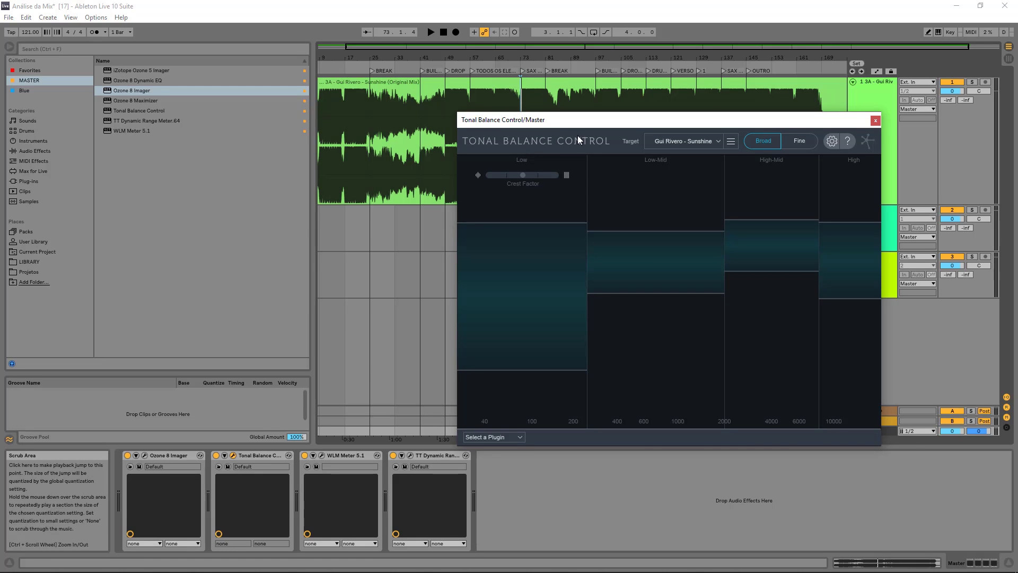
left_click_drag(706, 120, 614, 93)
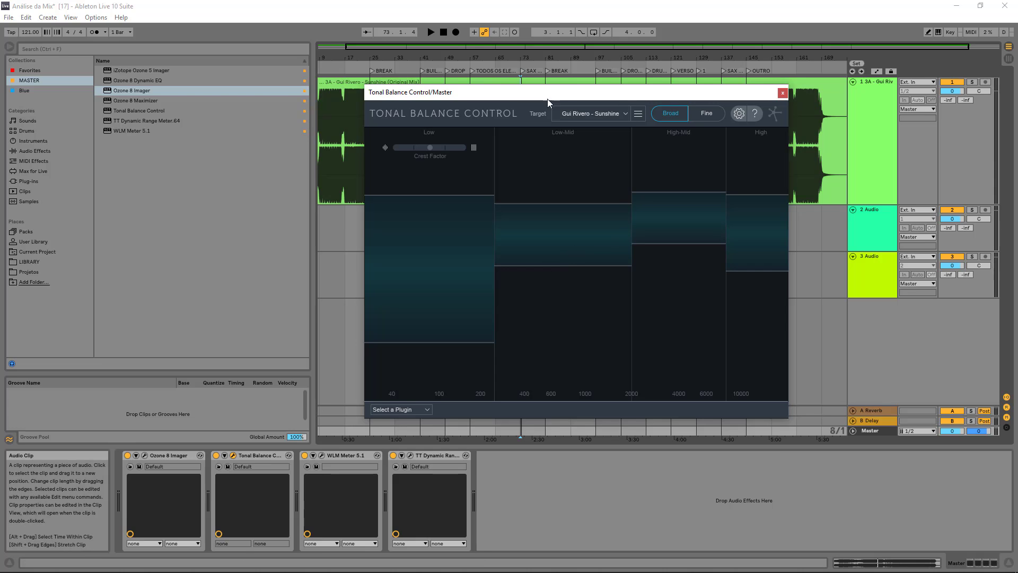
left_click_drag(547, 98, 529, 164)
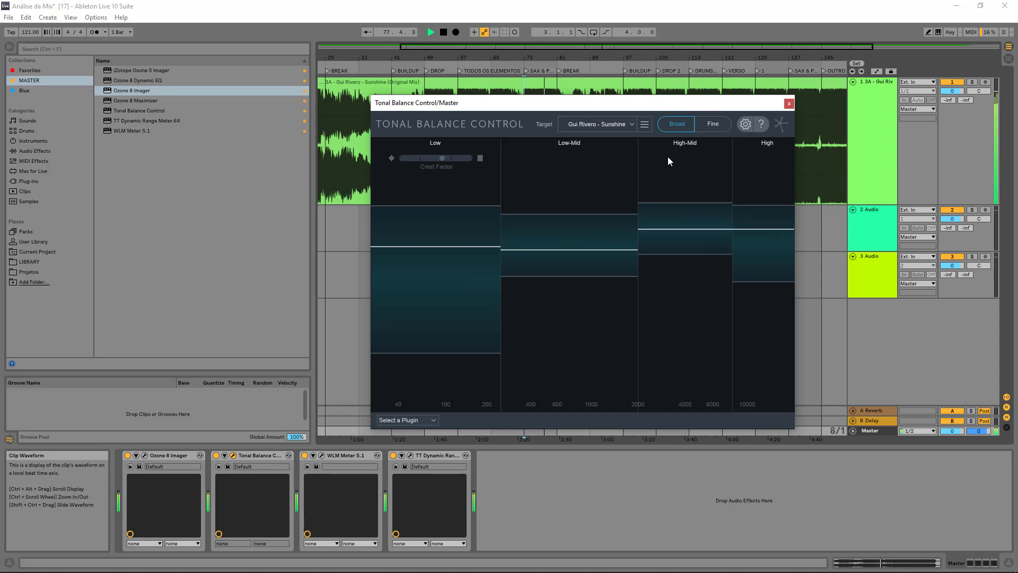
left_click_drag(631, 110, 482, 156)
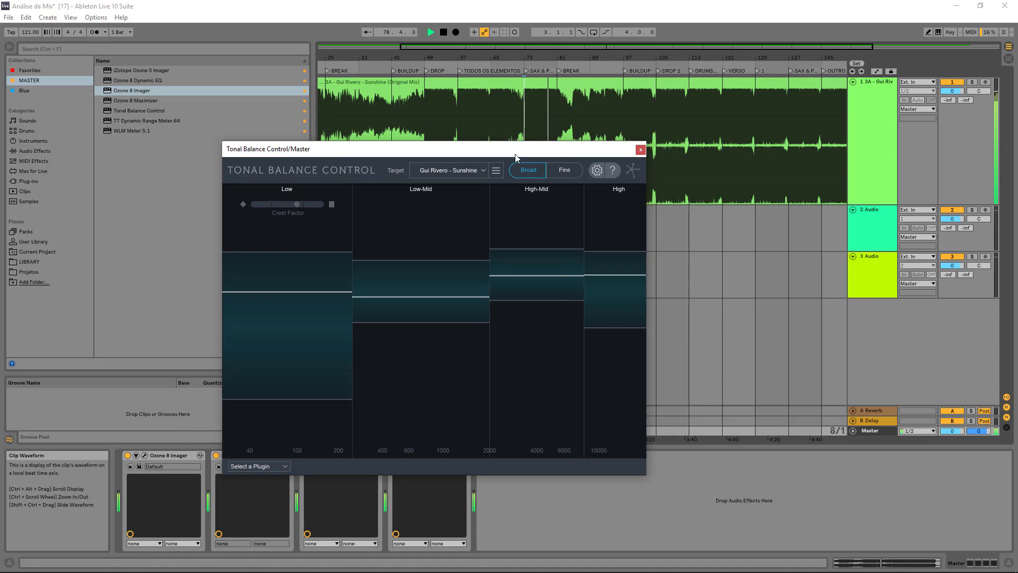
left_click(459, 69)
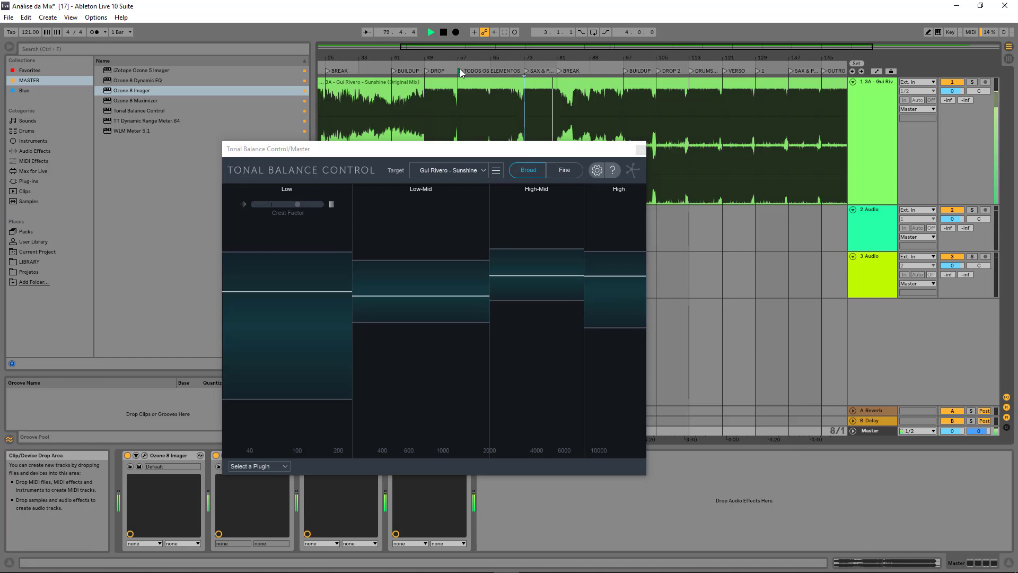
left_click_drag(562, 150, 583, 86)
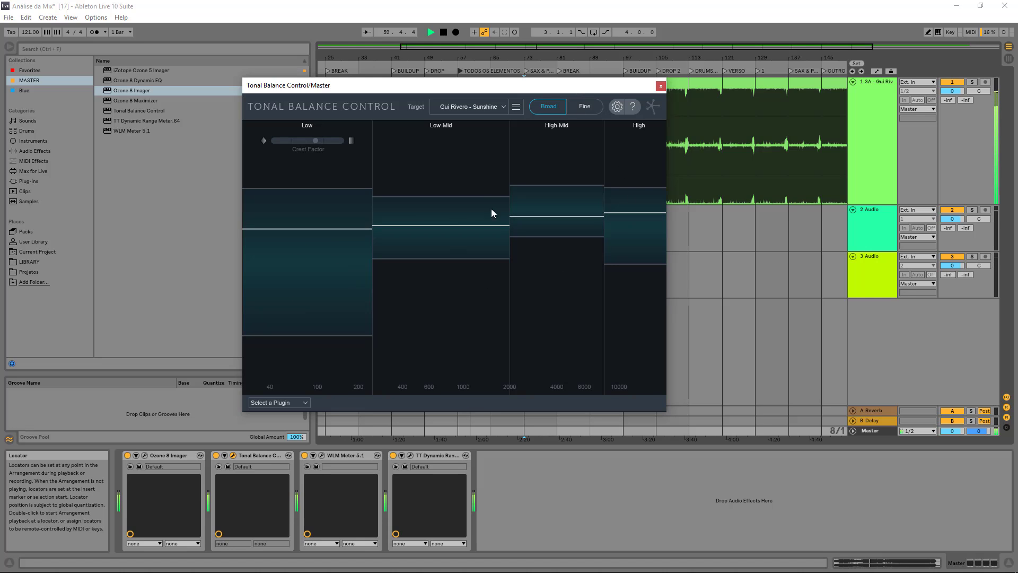
left_click(661, 86)
left_click(660, 85)
key("space")
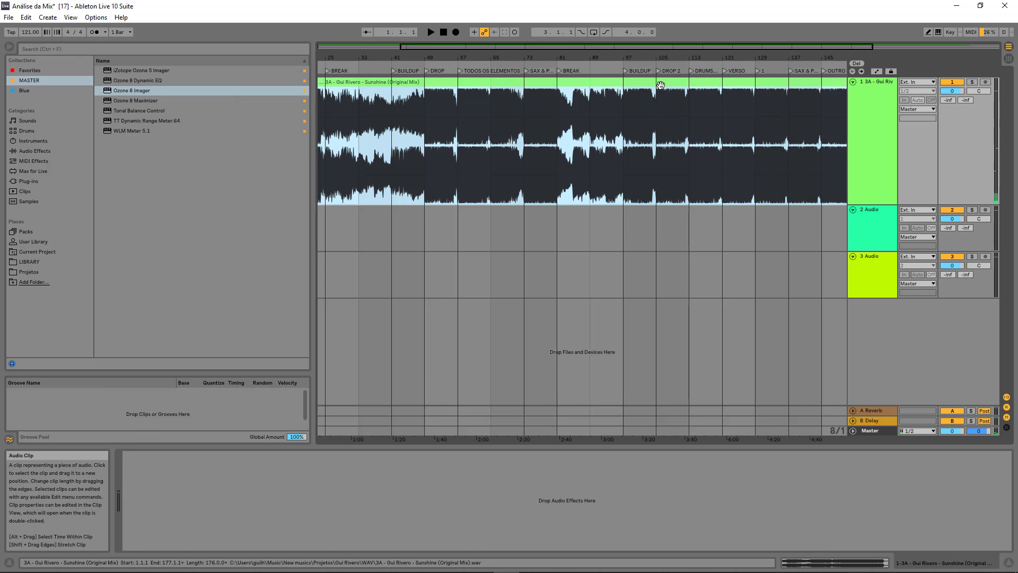
Step: Open WLM Meter 5.1 from the Master track's devices and place its window clear of the locators
left_click(859, 429)
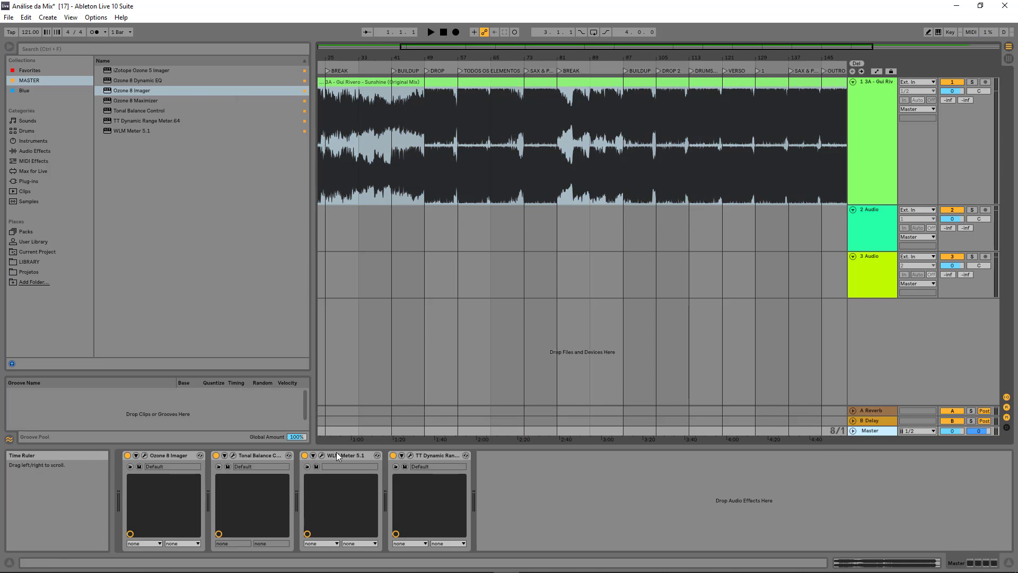
left_click(322, 455)
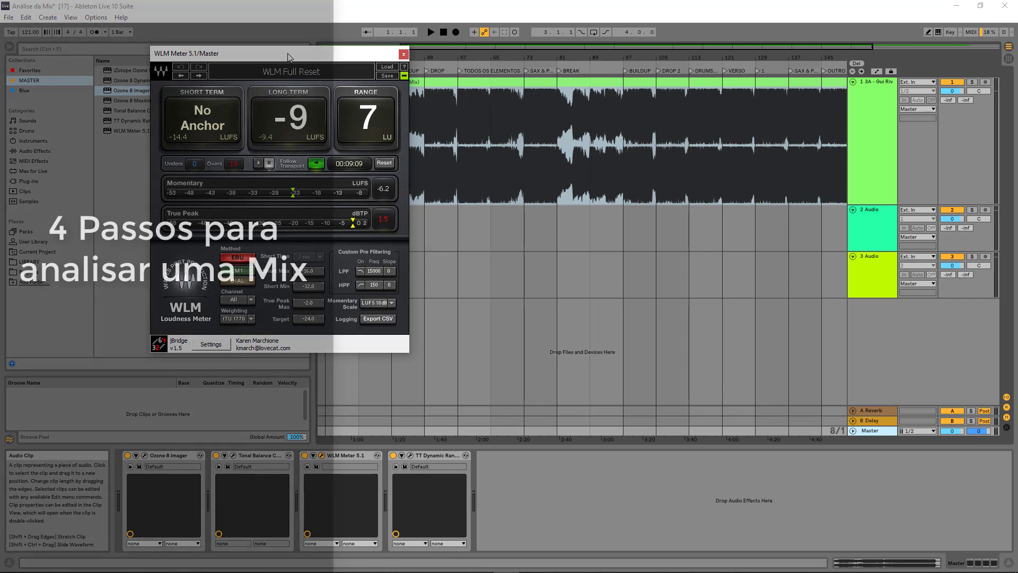
left_click_drag(321, 57, 777, 146)
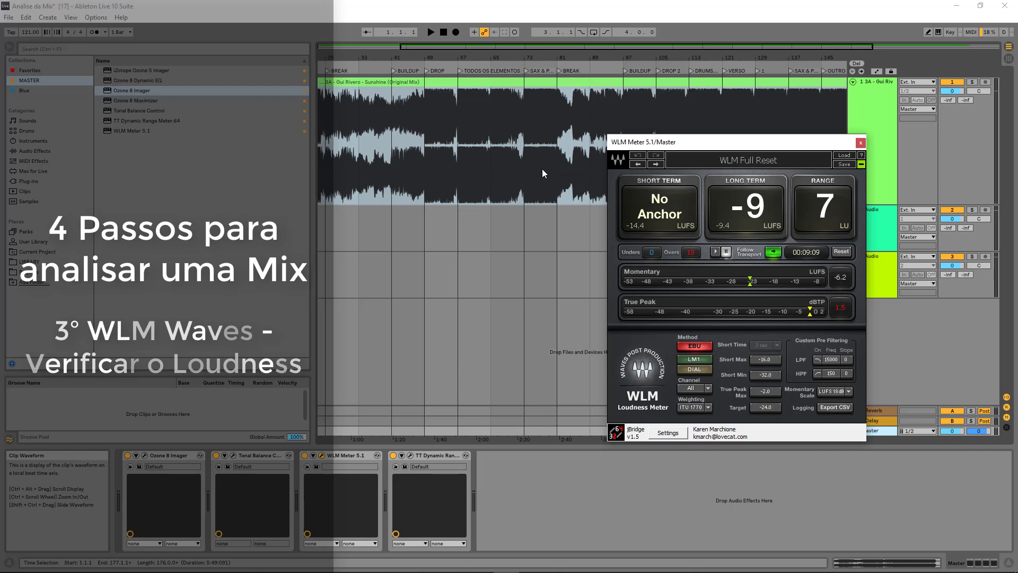
Step: Play from bar 65 and from the SAX & PLUCK locator with WLM Meter open to check the mix's loudness
left_click(490, 170)
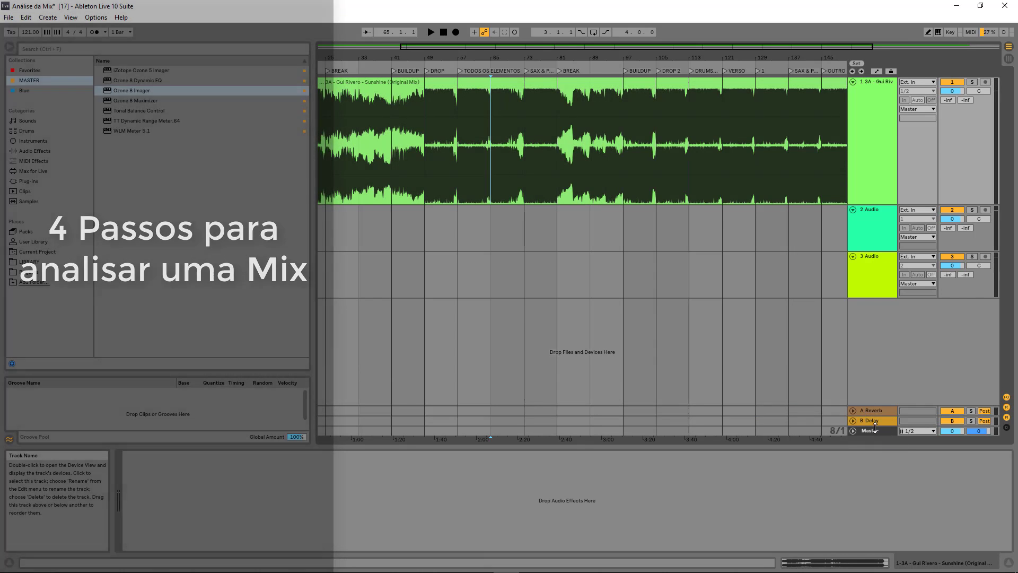
left_click(872, 430)
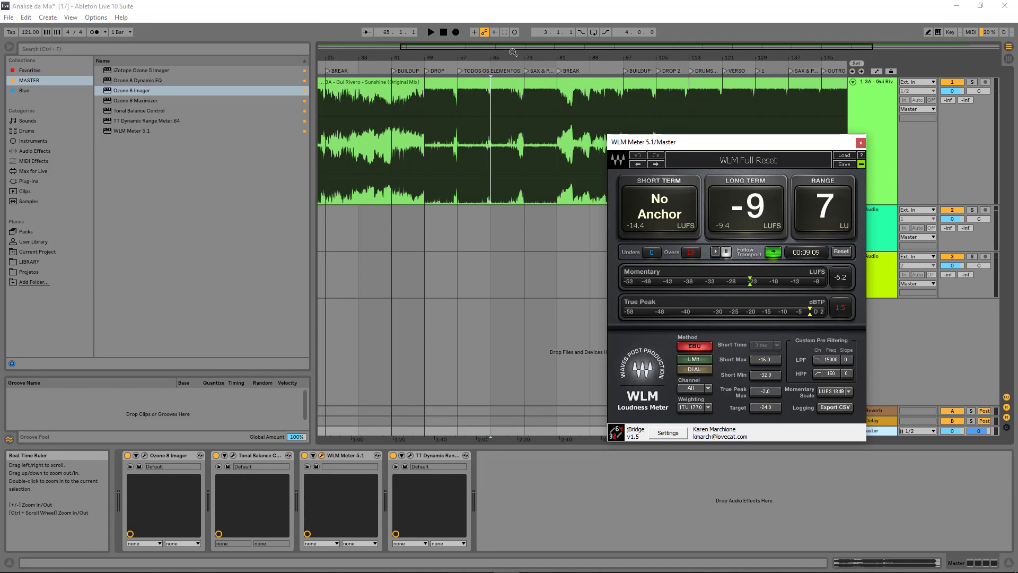
left_click_drag(511, 57, 510, 46)
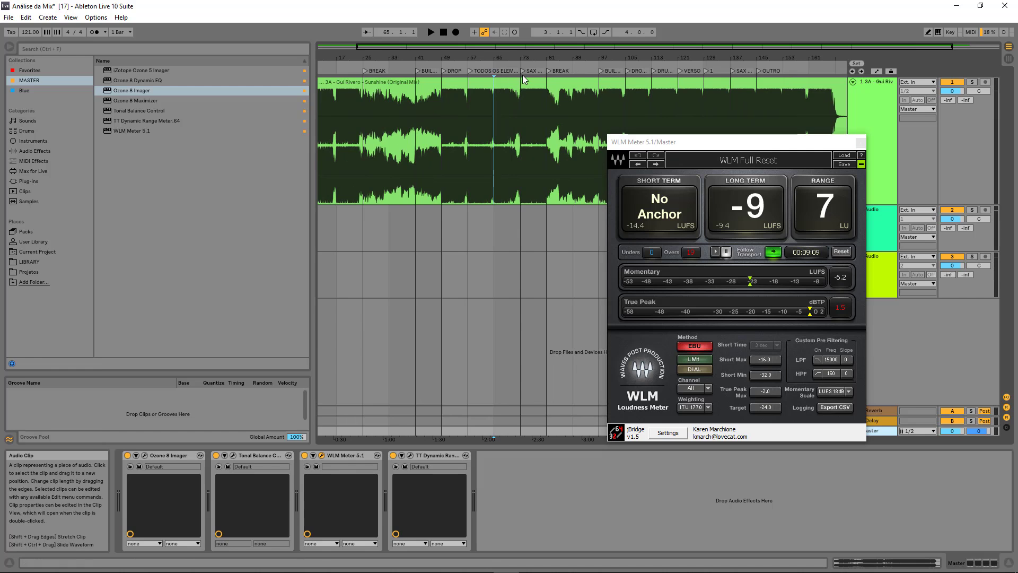
key("space")
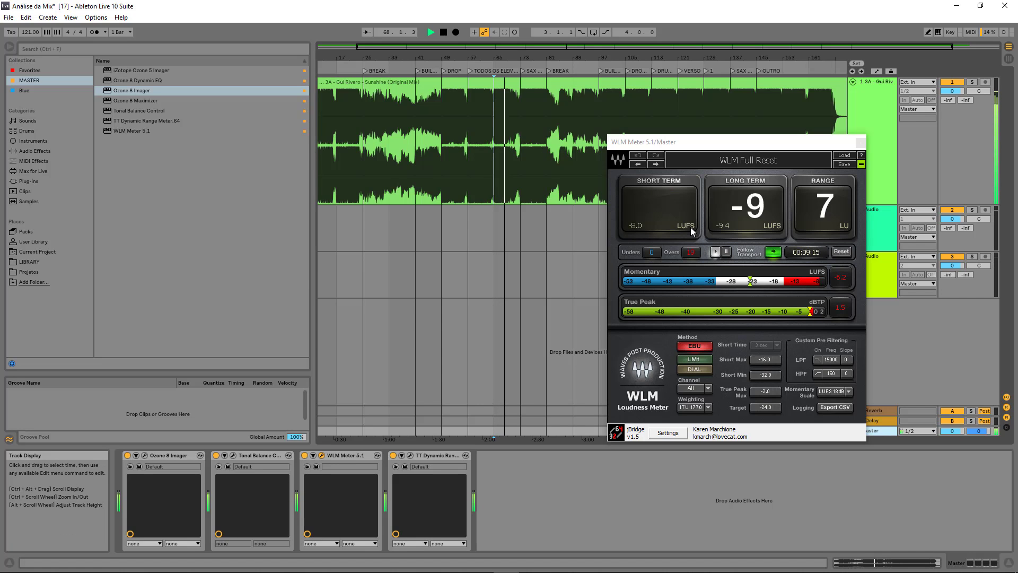
left_click(521, 69)
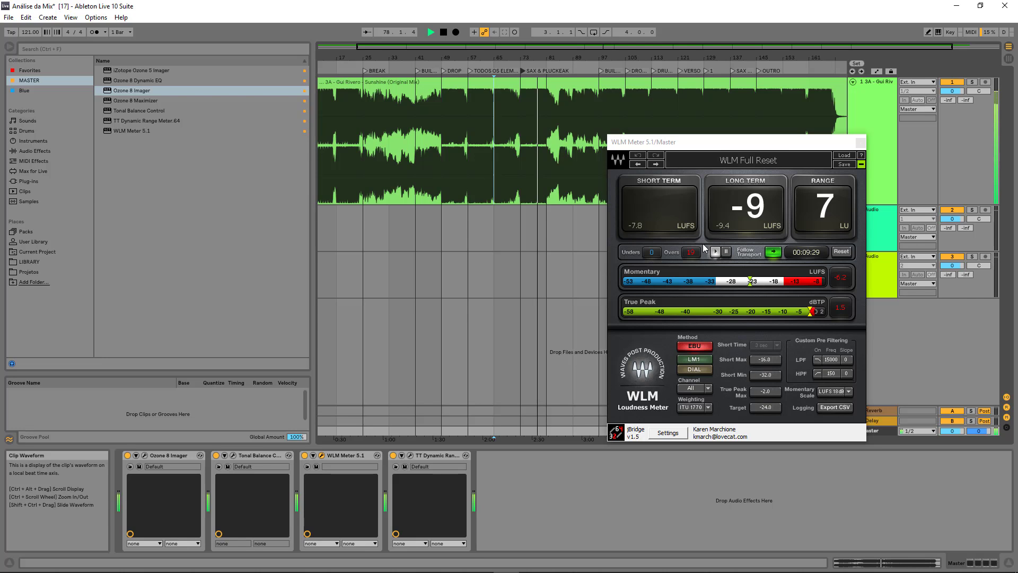
key("space")
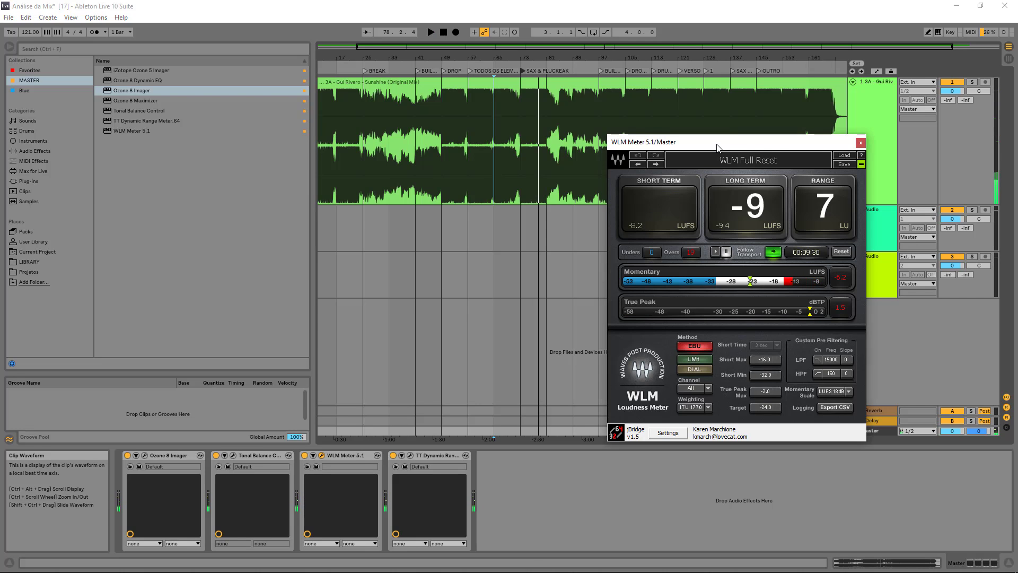
Step: Close WLM Meter and open TT Dynamic Range Meter from the Master track, placing its window beside the arrangement
left_click_drag(717, 147, 726, 125)
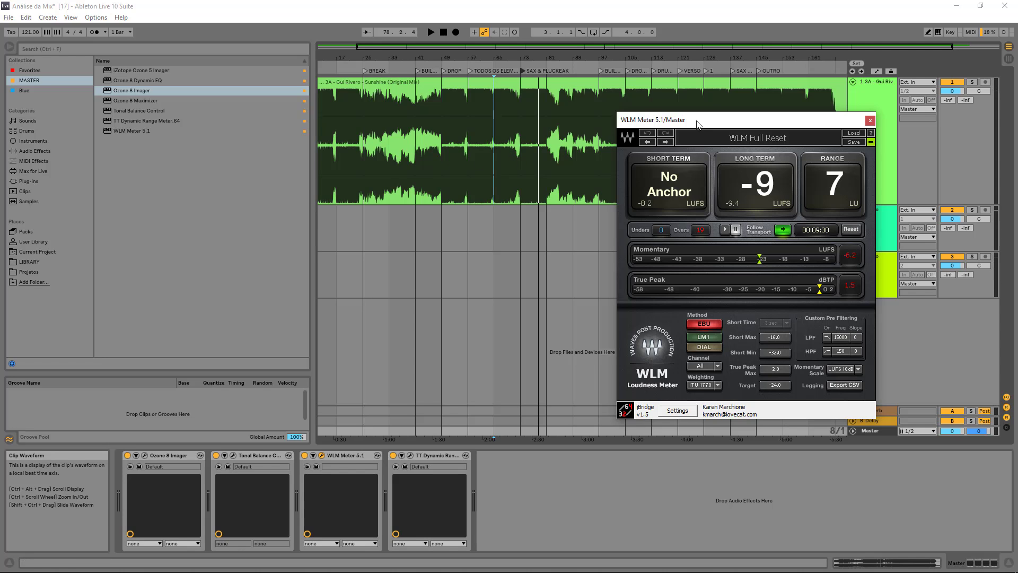
left_click_drag(697, 123, 251, 127)
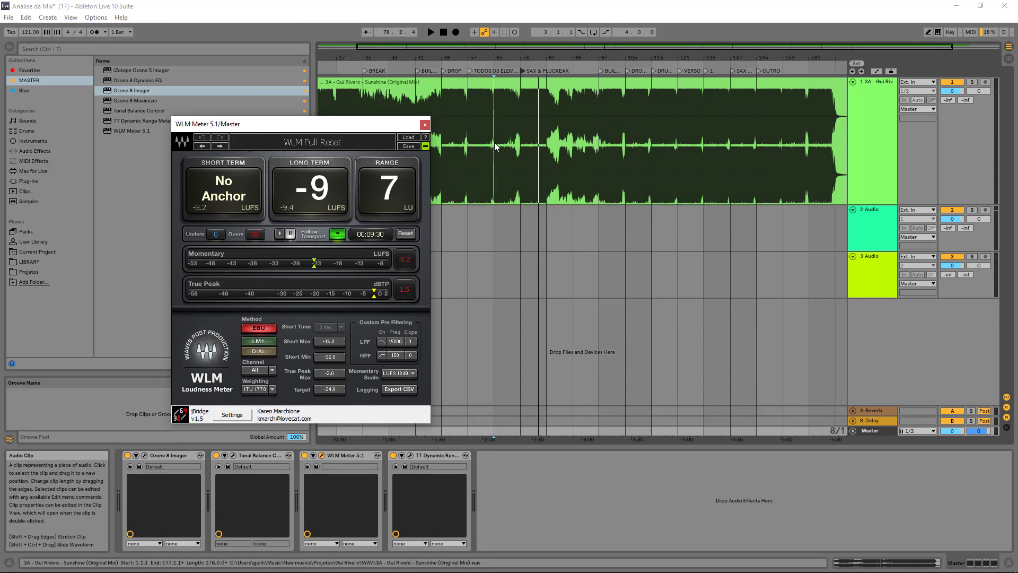
left_click_drag(364, 128, 840, 108)
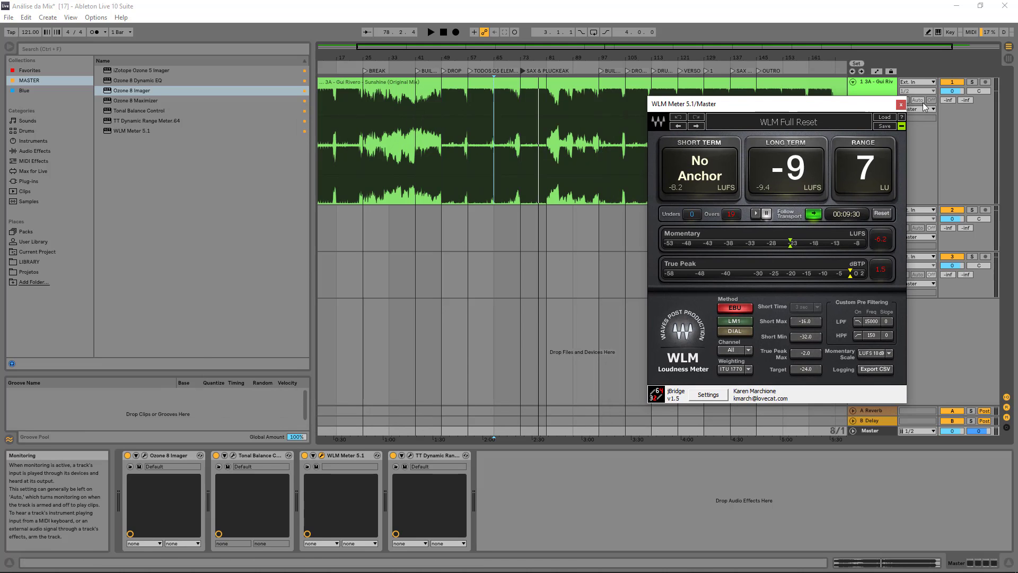
left_click(901, 104)
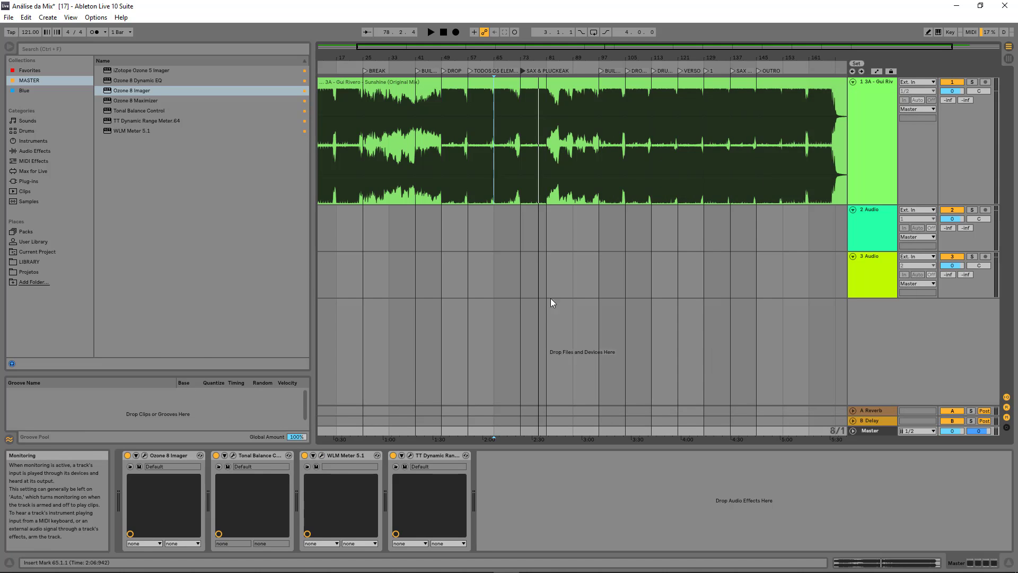
left_click(410, 455)
left_click_drag(586, 47, 831, 45)
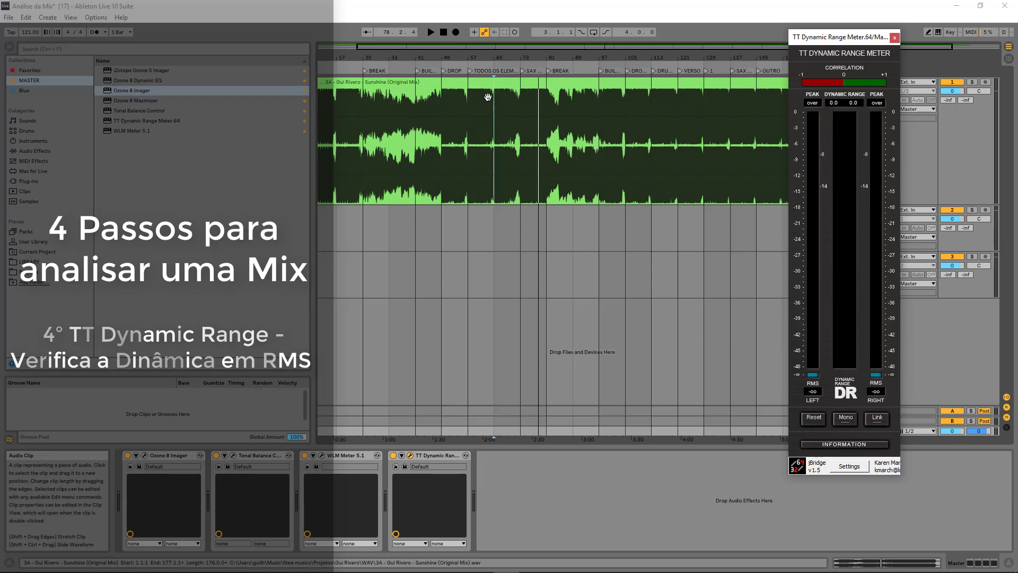
Step: Play the mix from bar 65 with TT Dynamic Range Meter open to check its dynamic range and RMS levels, and stop playback
key("space")
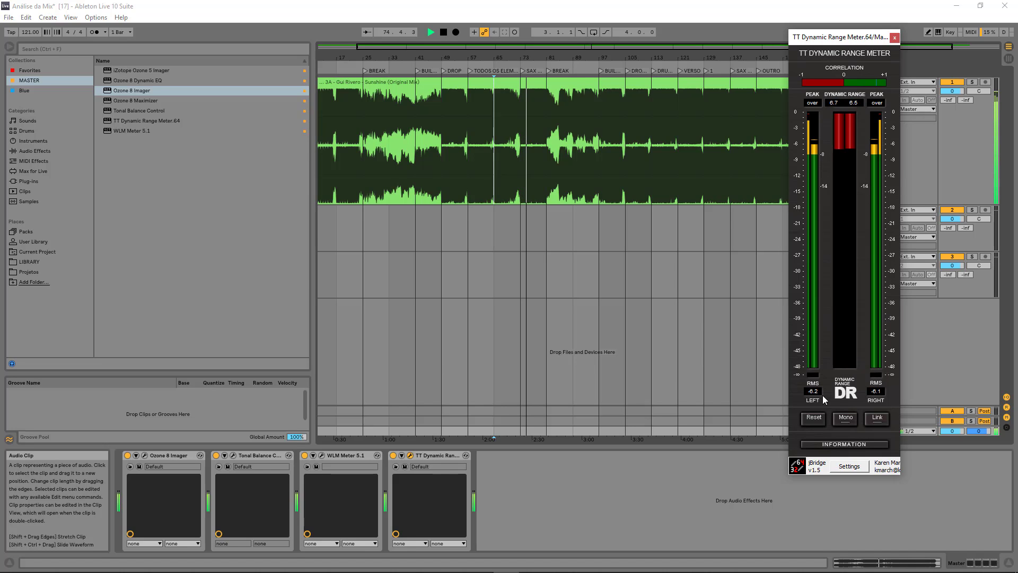
key("space")
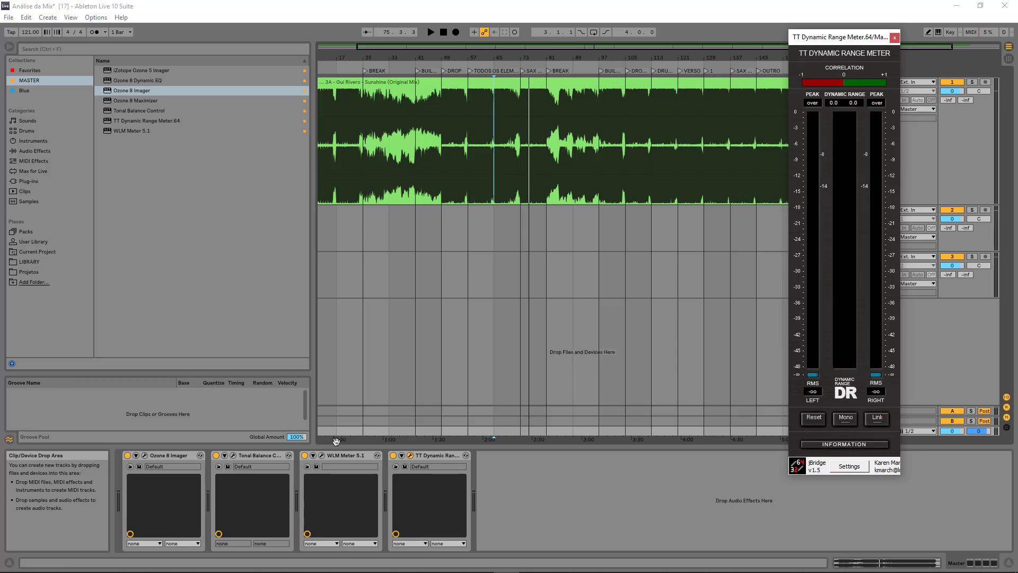
Step: Reopen WLM Meter 5.1 from the Master track and place it clear of TT Dynamic Range Meter to compare loudness and dynamics between the mix's sections
left_click(322, 456)
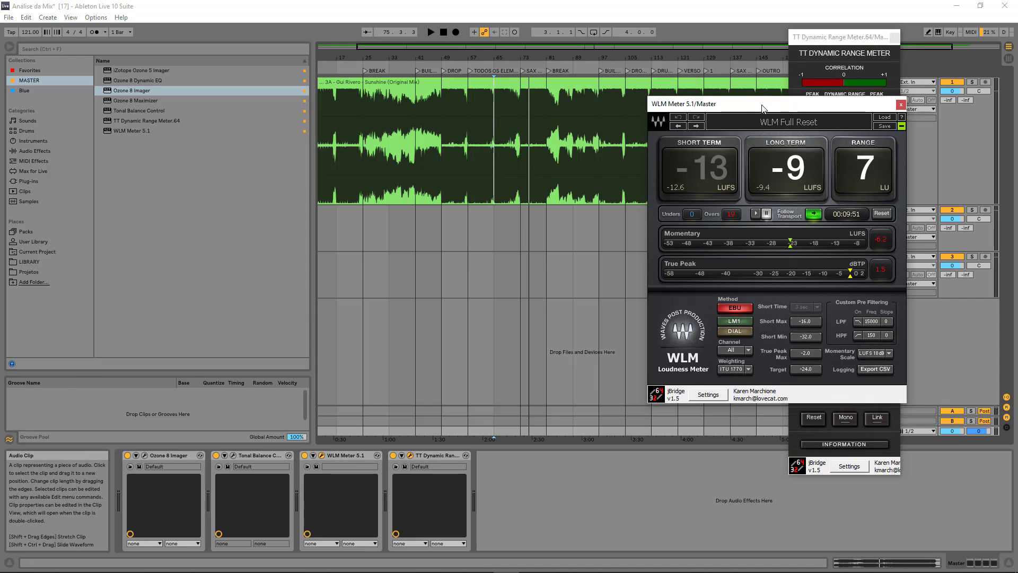
left_click_drag(528, 122, 342, 115)
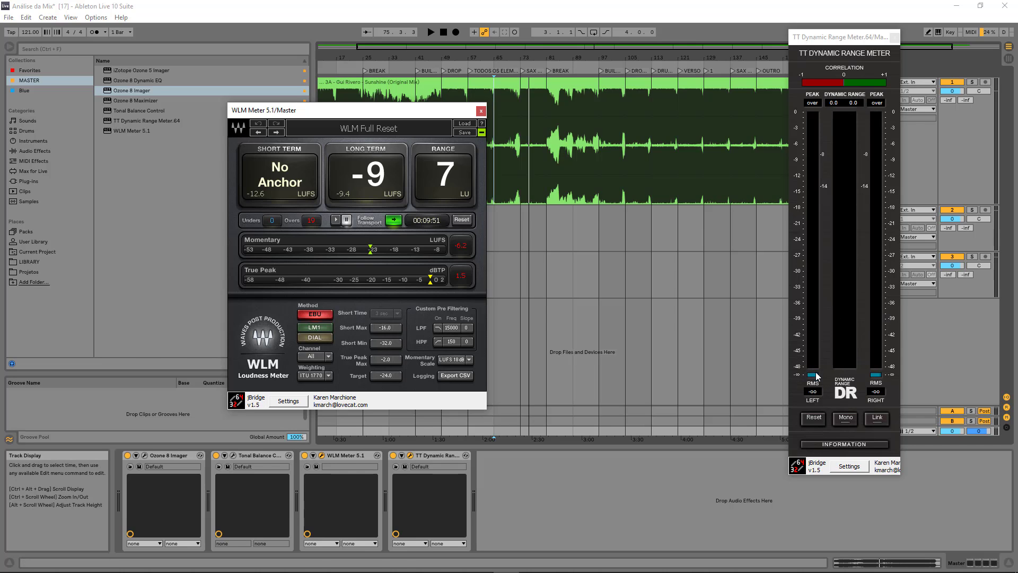
left_click(542, 47)
left_click_drag(543, 47, 540, 57)
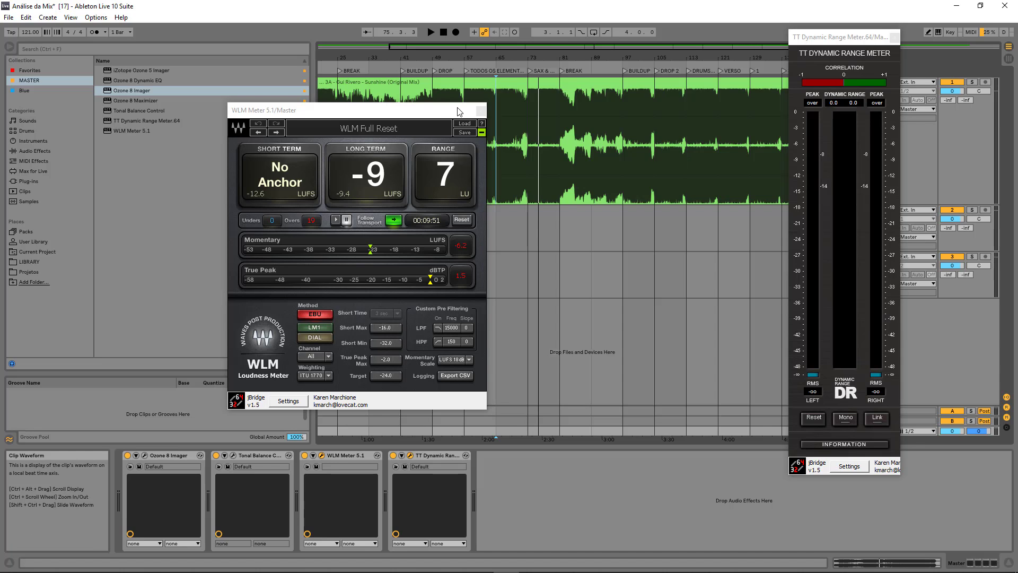
left_click_drag(459, 108, 385, 105)
left_click_drag(545, 48, 592, 114)
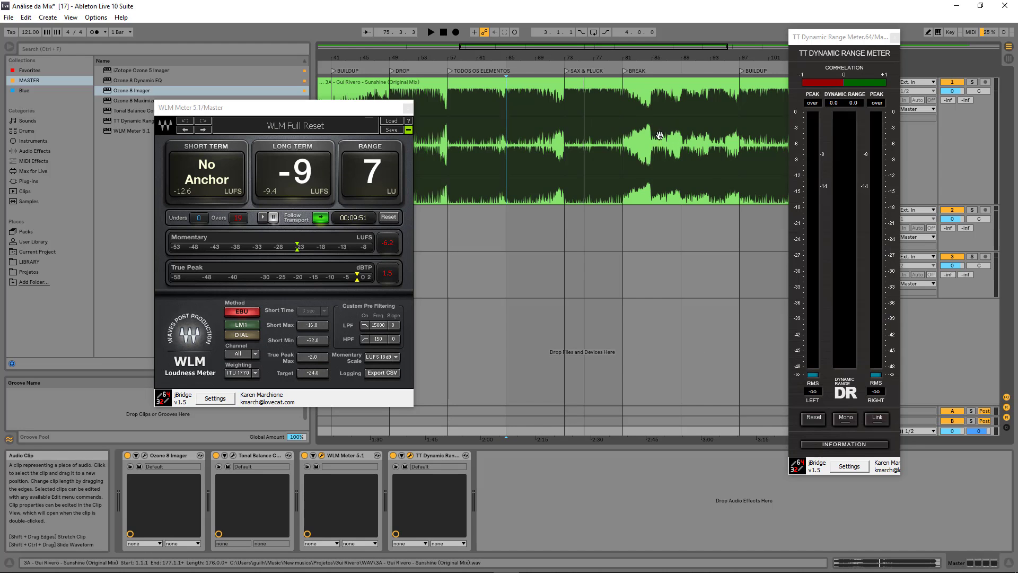
left_click(525, 188)
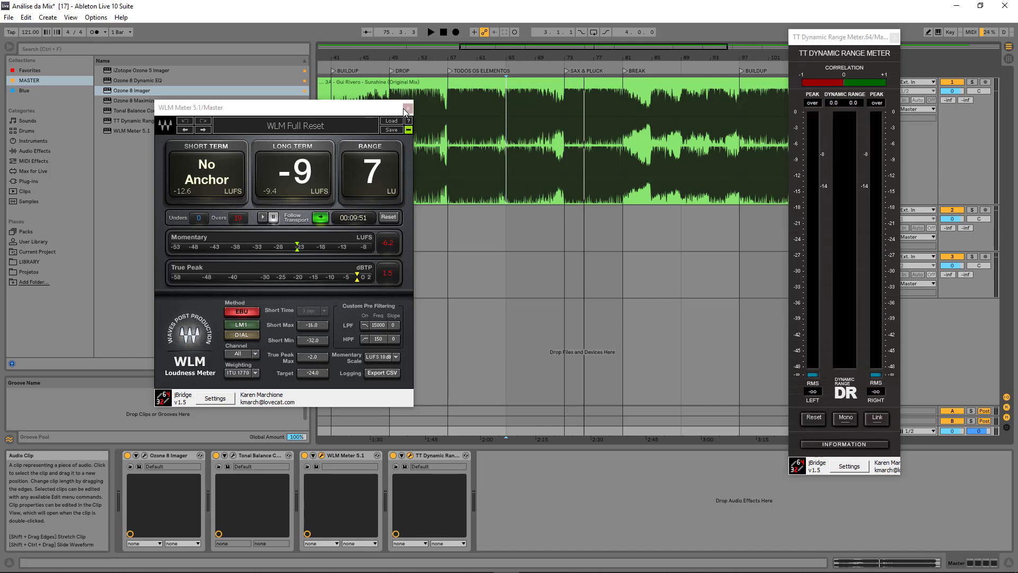